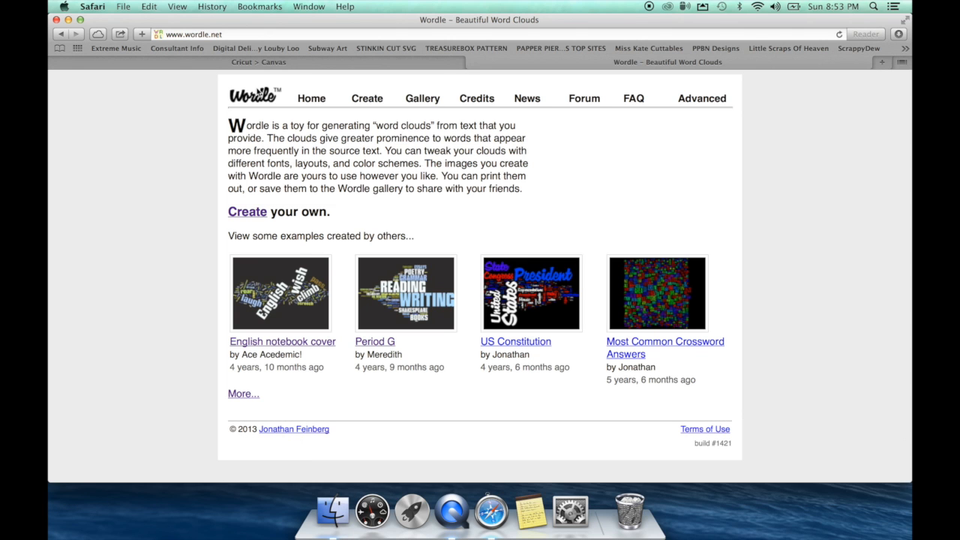
Step: Open Wordle's public gallery of word clouds made by others
click(358, 95)
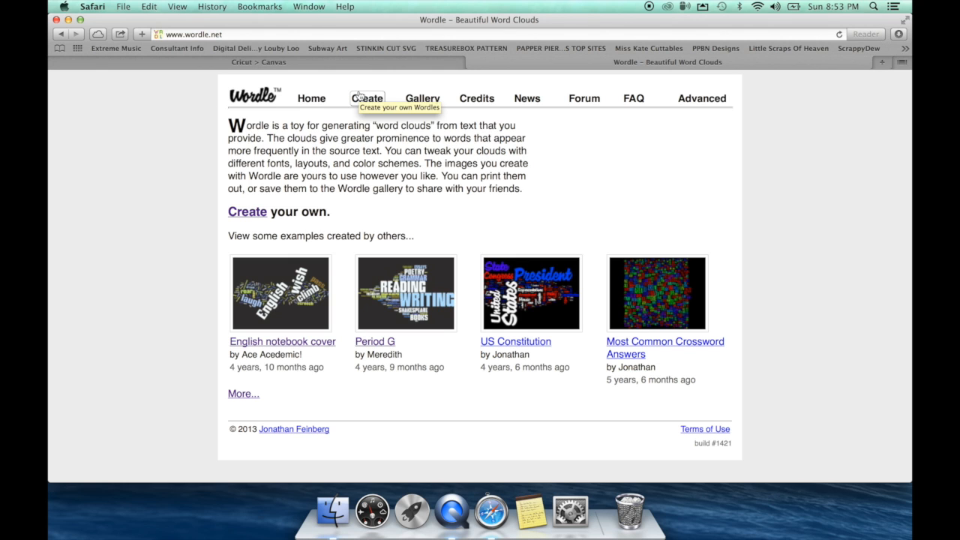
click(420, 99)
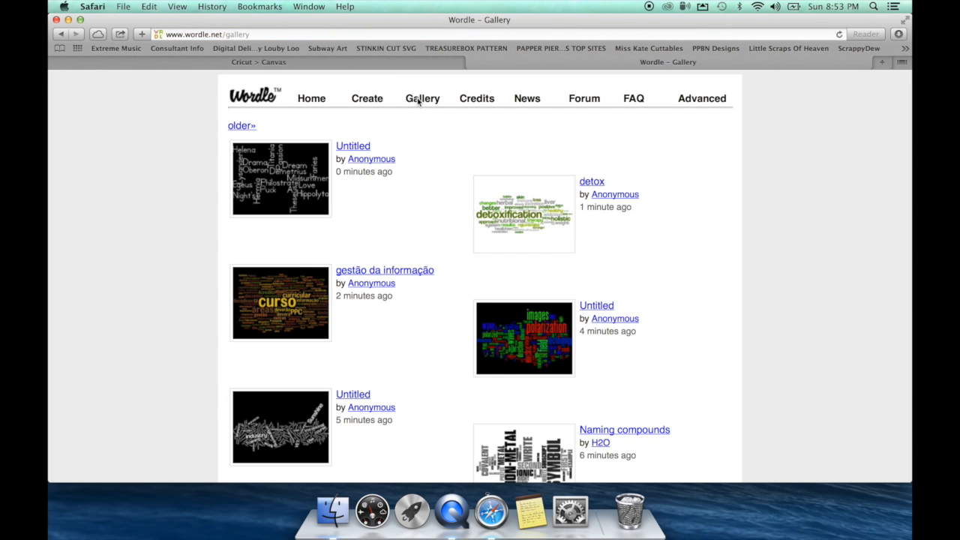
scroll(477, 302, down, 2)
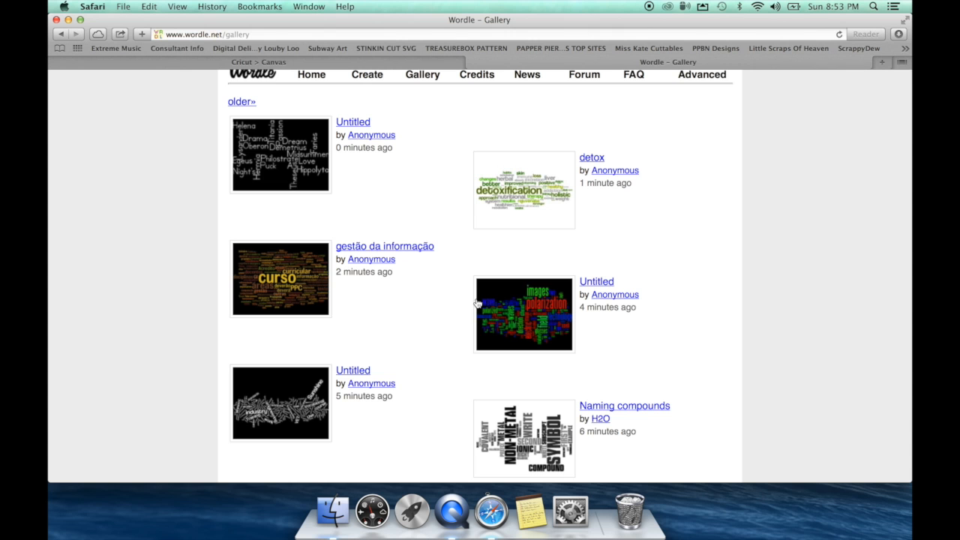
scroll(477, 304, down, 5)
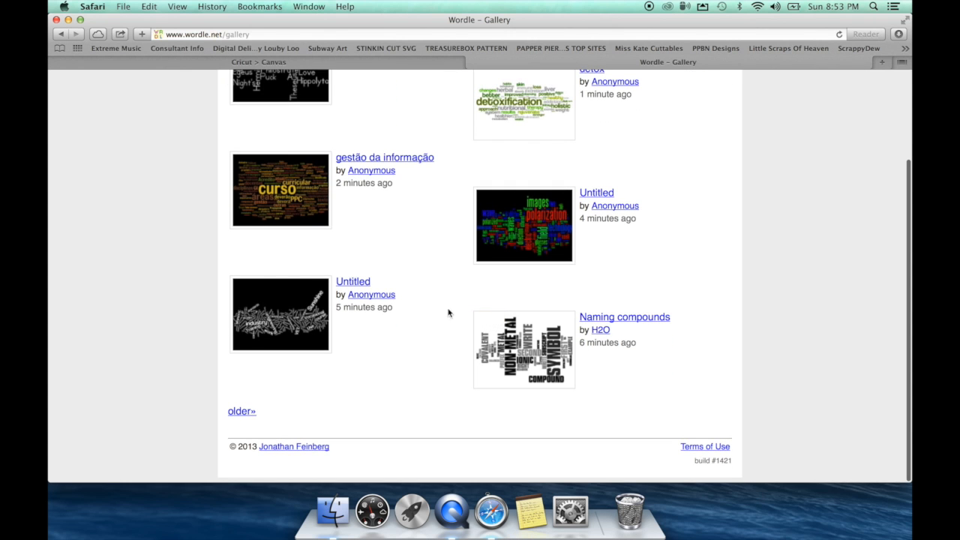
Step: Page back through six older gallery pages, reaching clouds like 'A Midsummer Nights Dream'
click(250, 414)
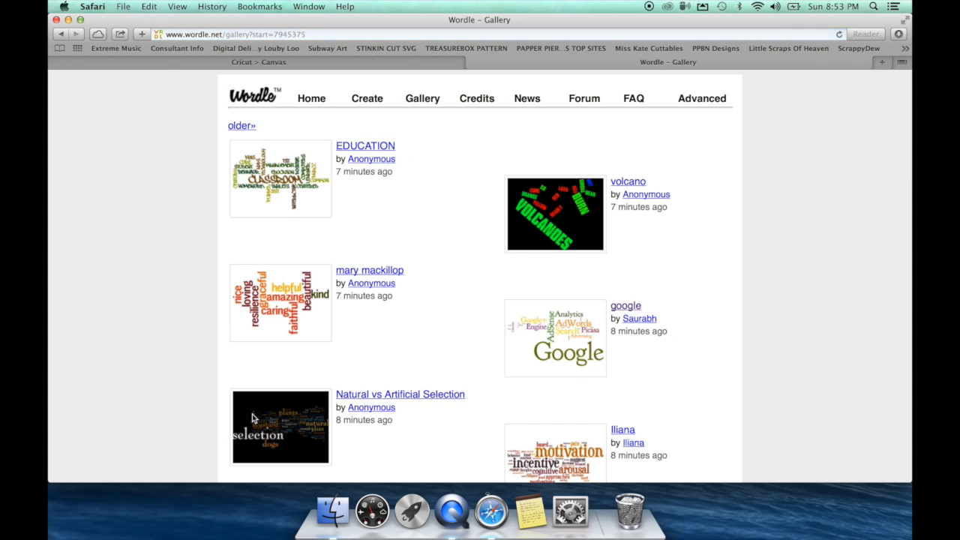
scroll(252, 417, down, 5)
click(241, 412)
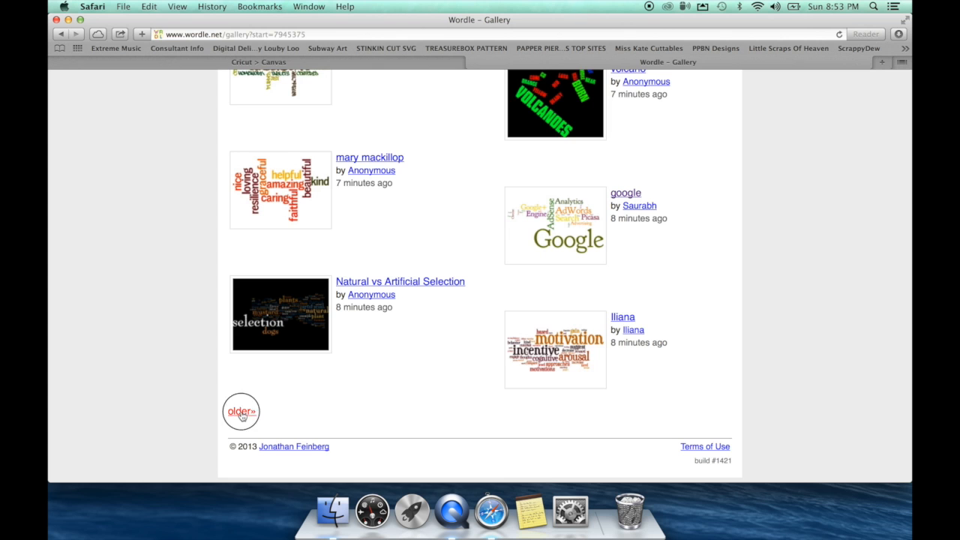
scroll(241, 415, down, 5)
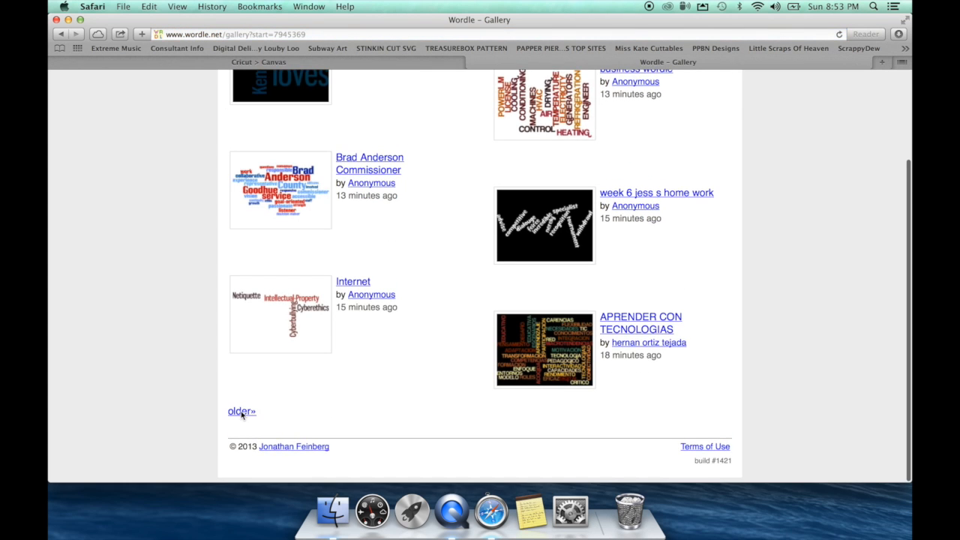
click(241, 411)
scroll(241, 412, down, 5)
click(242, 412)
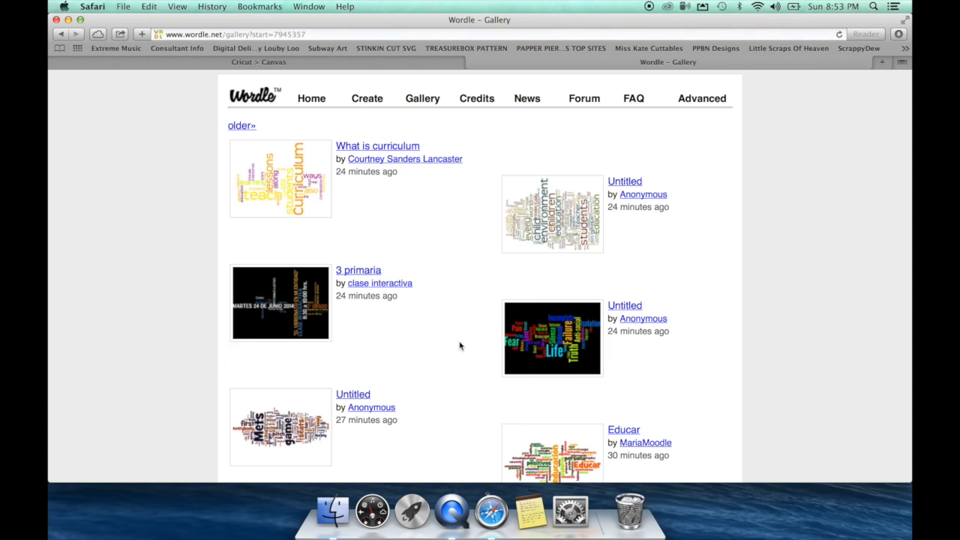
scroll(460, 345, down, 3)
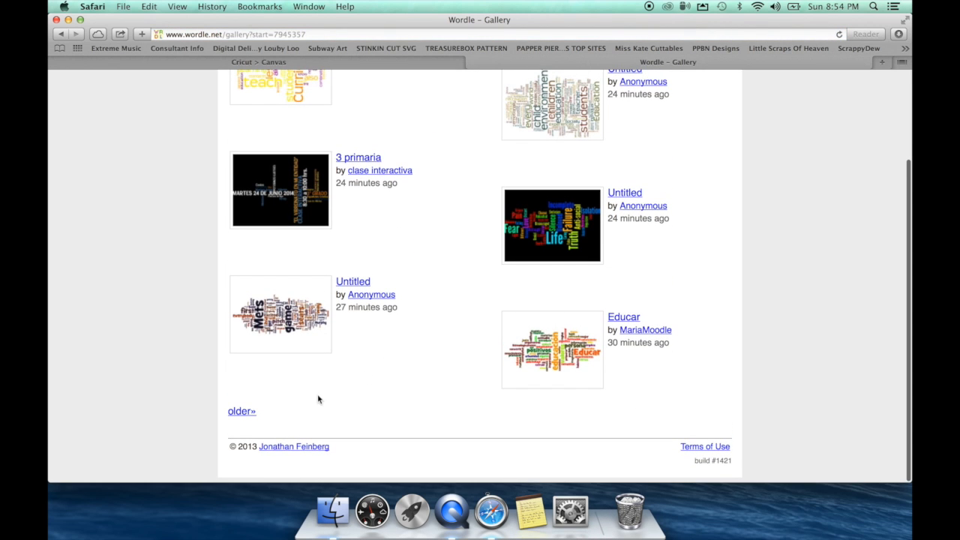
click(240, 412)
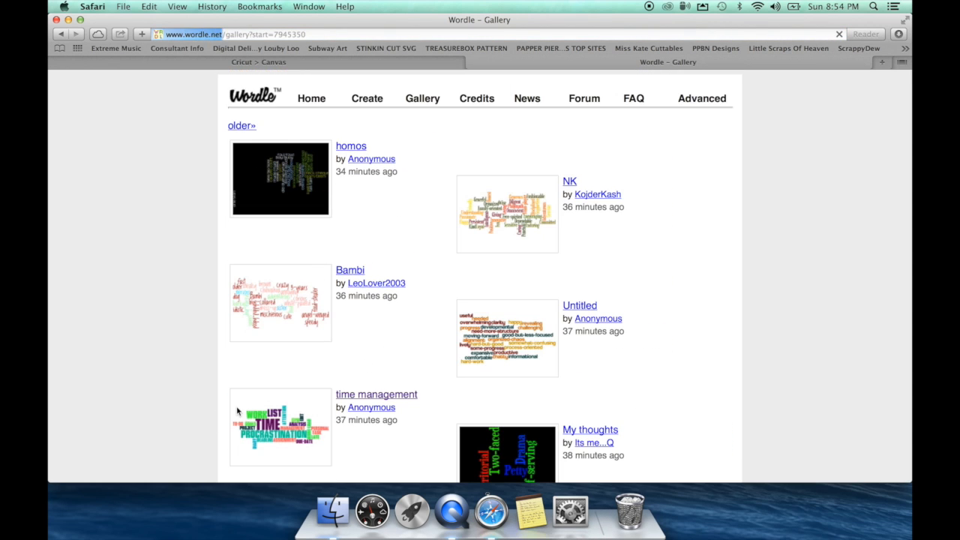
scroll(237, 411, down, 3)
click(240, 413)
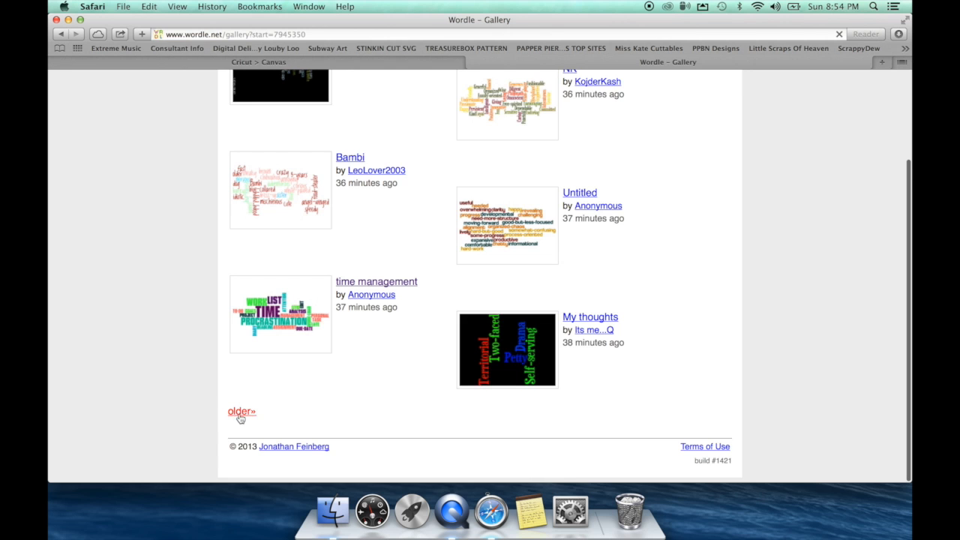
scroll(237, 416, down, 5)
scroll(240, 418, up, 5)
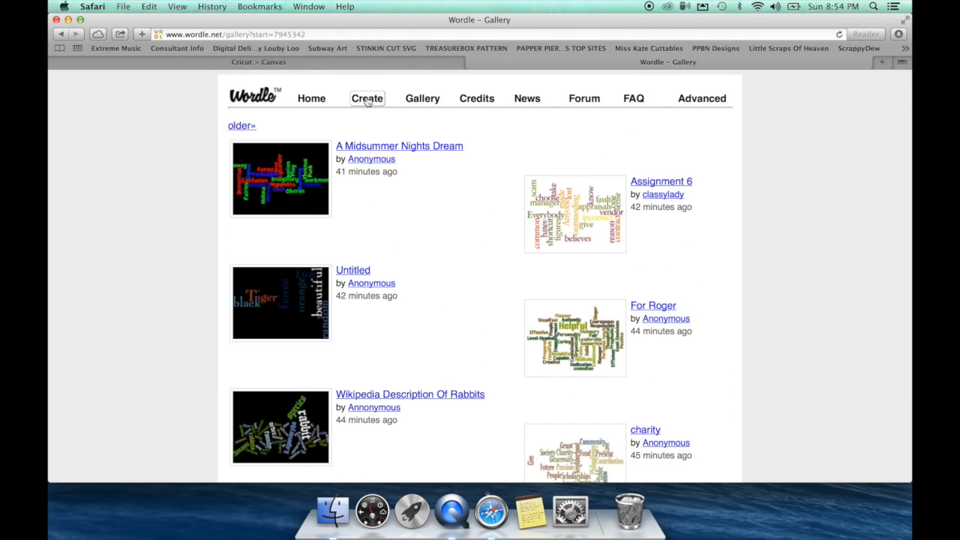
Step: Enter the source list Family, Love, Together, friends, mom, dad, brother, several names and spokane
click(367, 103)
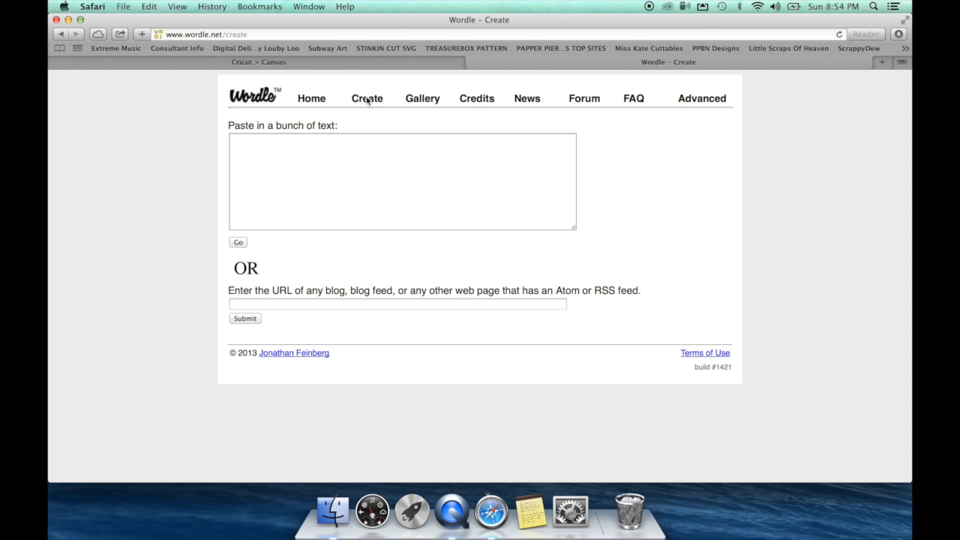
click(294, 180)
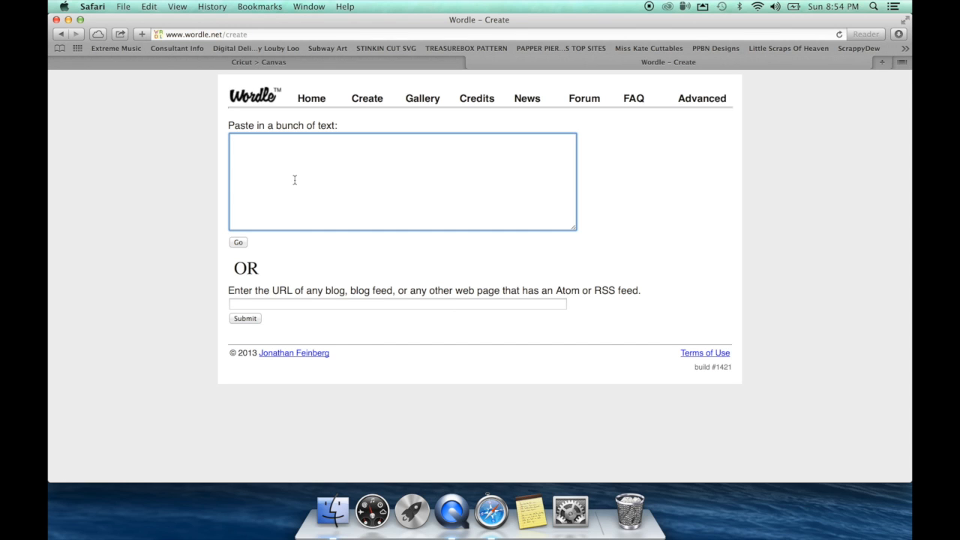
click(320, 304)
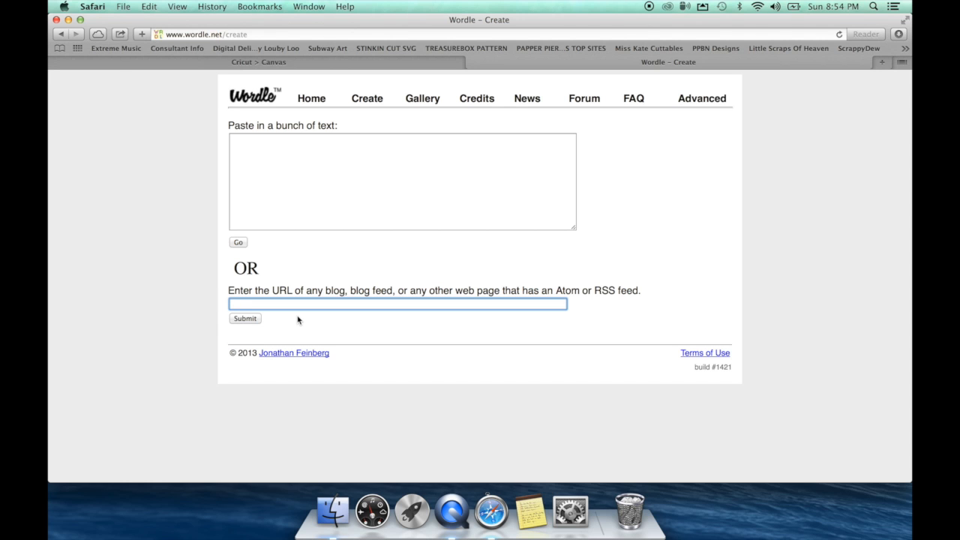
click(289, 159)
text(Family, Love, Togethe)
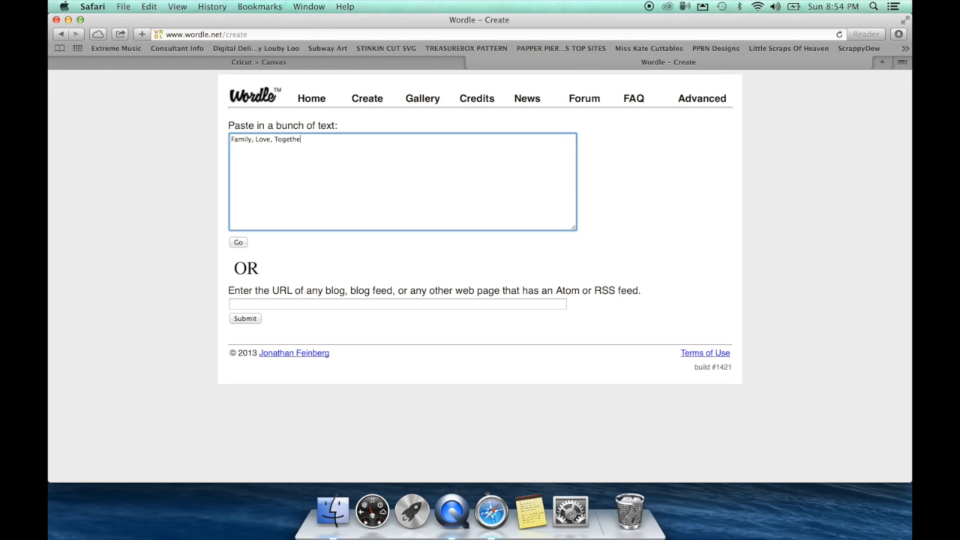
text(r, friends, momd)
key(BackSpace)
text(, dad, brother, betty, )
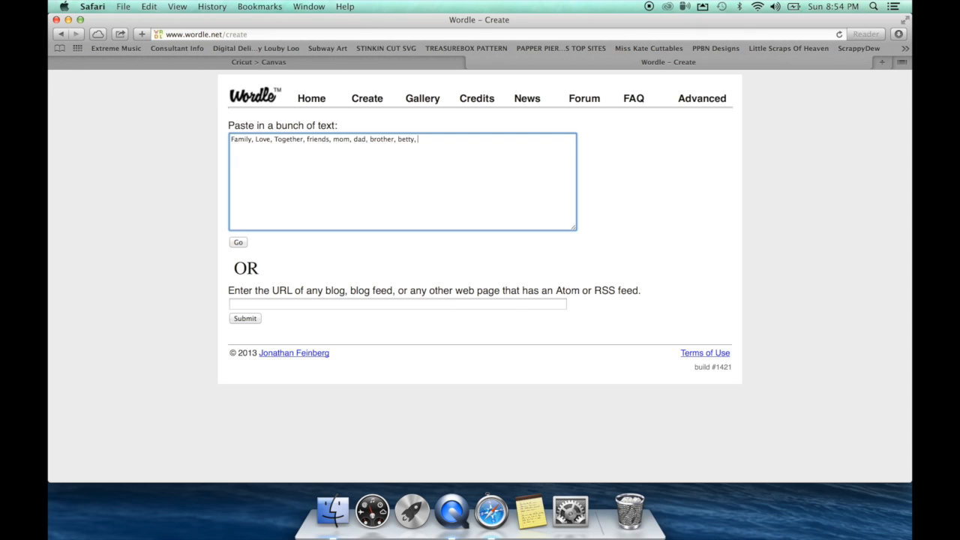
text(al, don, russ)
text(,)
key(BackSpace)
key(BackSpace)
text(, spokane, rockwell)
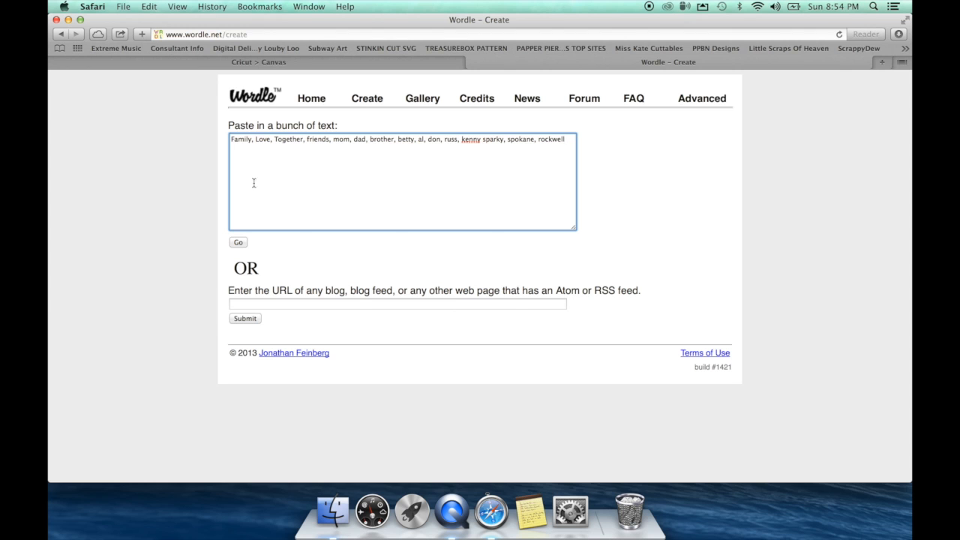
Step: Generate the cloud and allow the Java applet, showing Brother, Together, Friends, Family, Mom and Dad
click(239, 242)
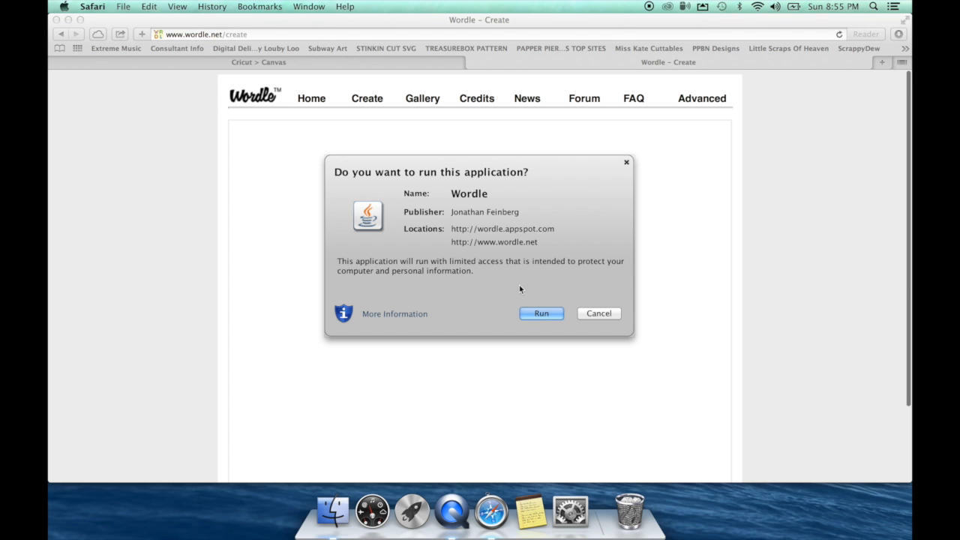
click(533, 314)
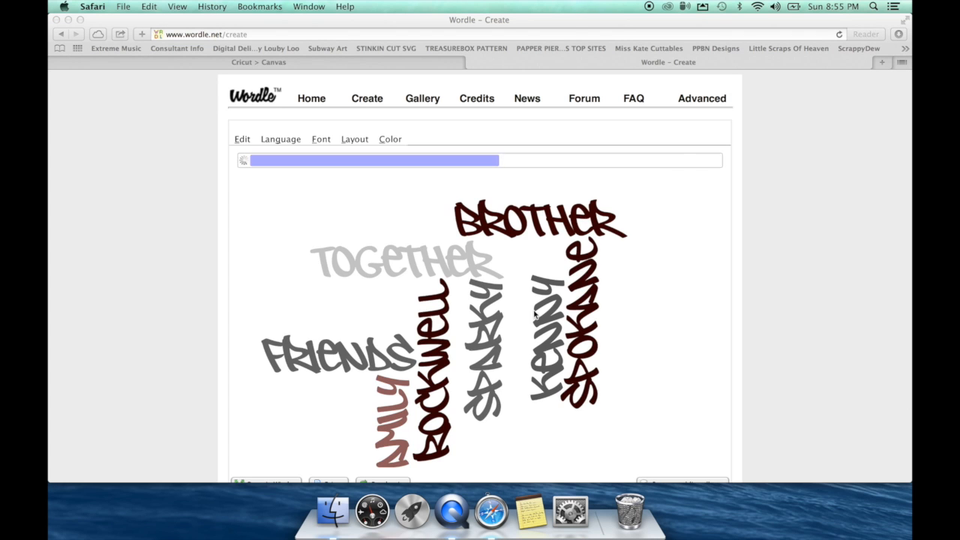
scroll(533, 314, down, 2)
scroll(534, 315, down, 2)
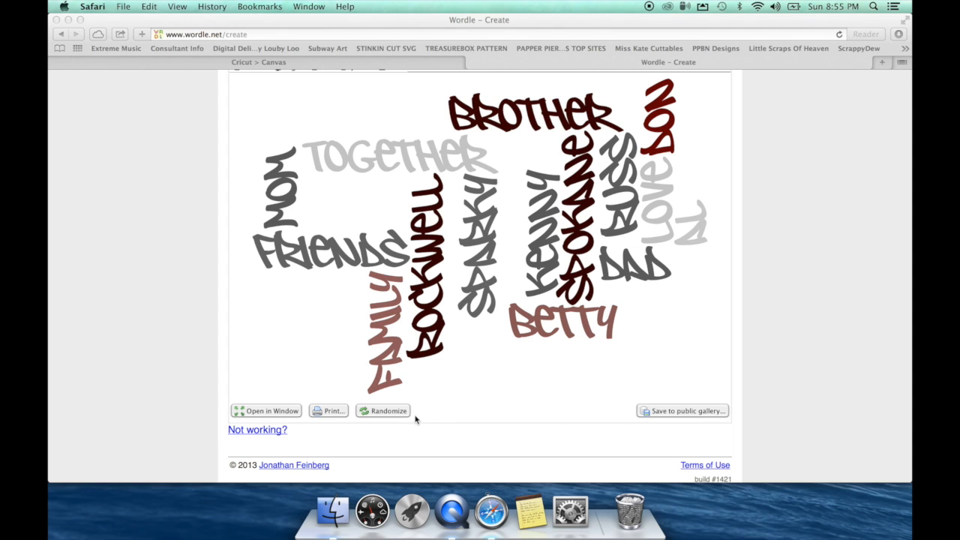
Step: Randomize the cloud about a dozen times until bold colours appear on a black background
click(391, 414)
click(392, 414)
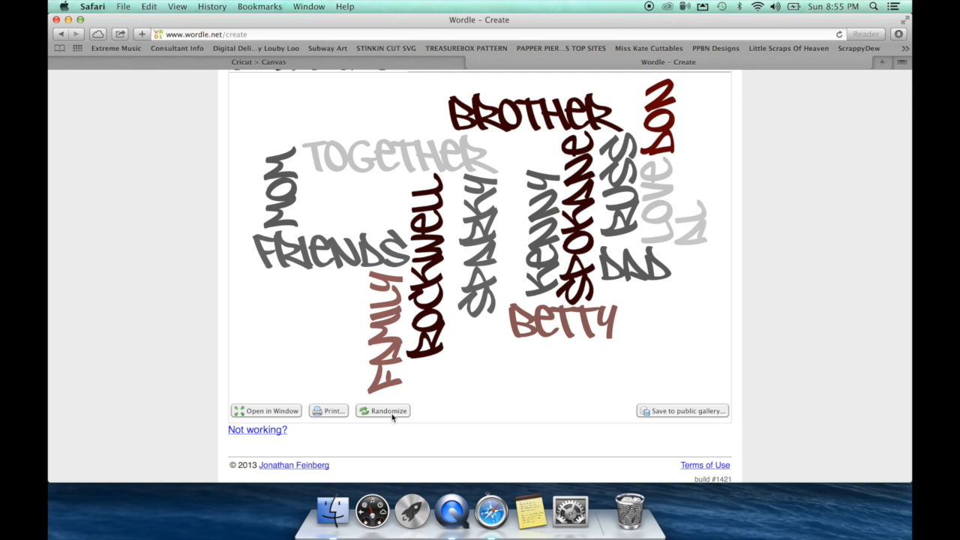
click(382, 411)
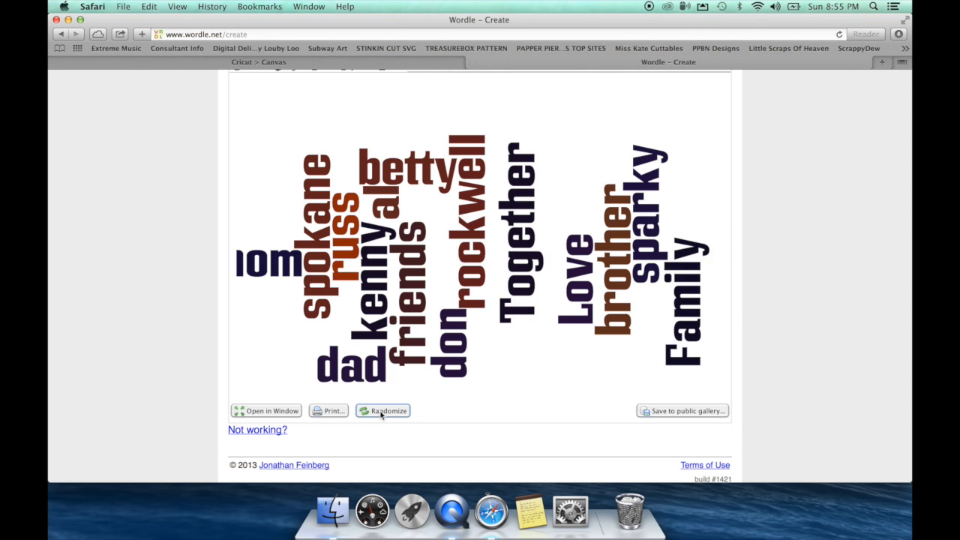
click(382, 413)
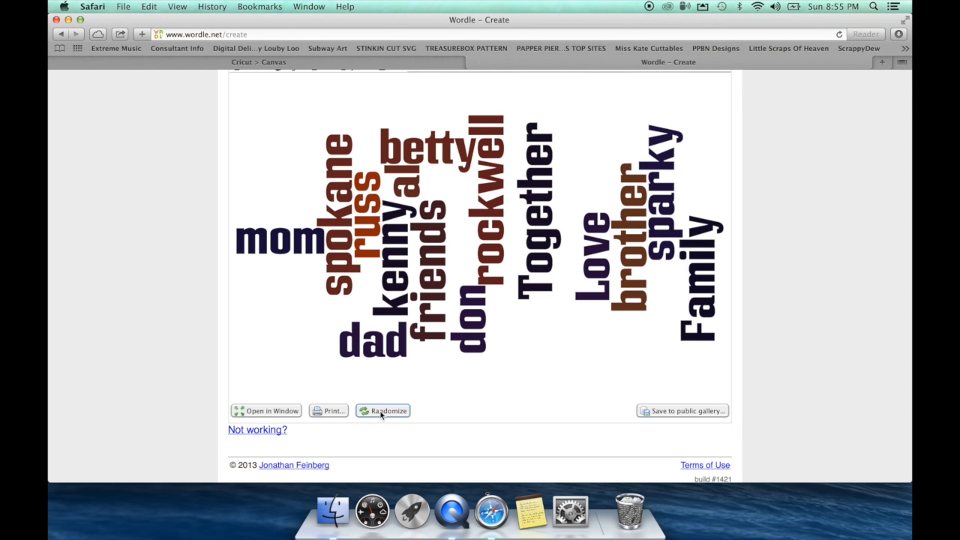
click(382, 412)
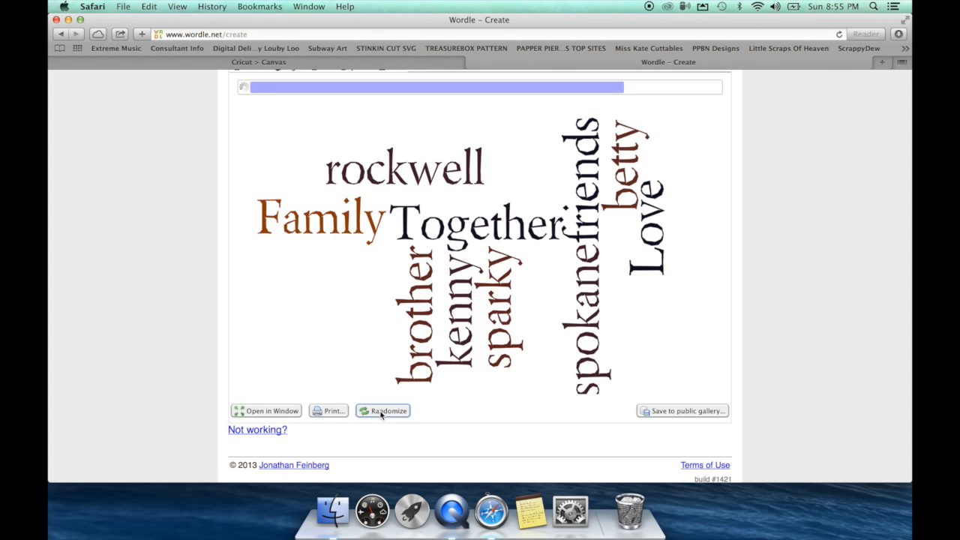
click(382, 413)
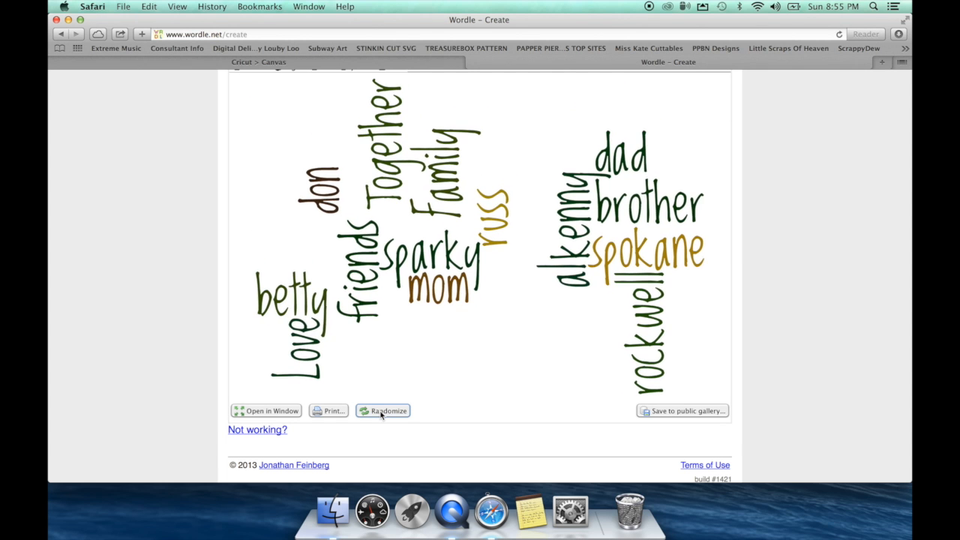
click(382, 412)
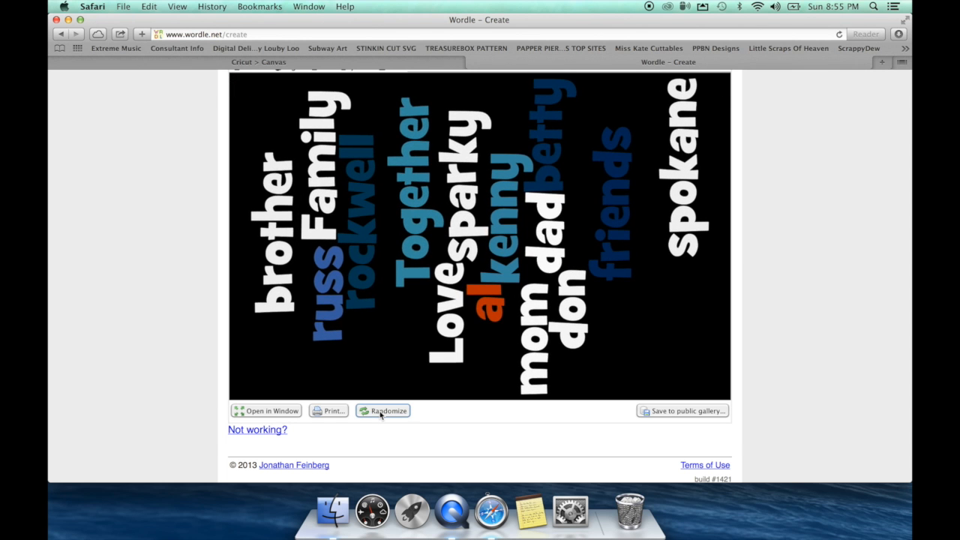
click(381, 412)
click(381, 413)
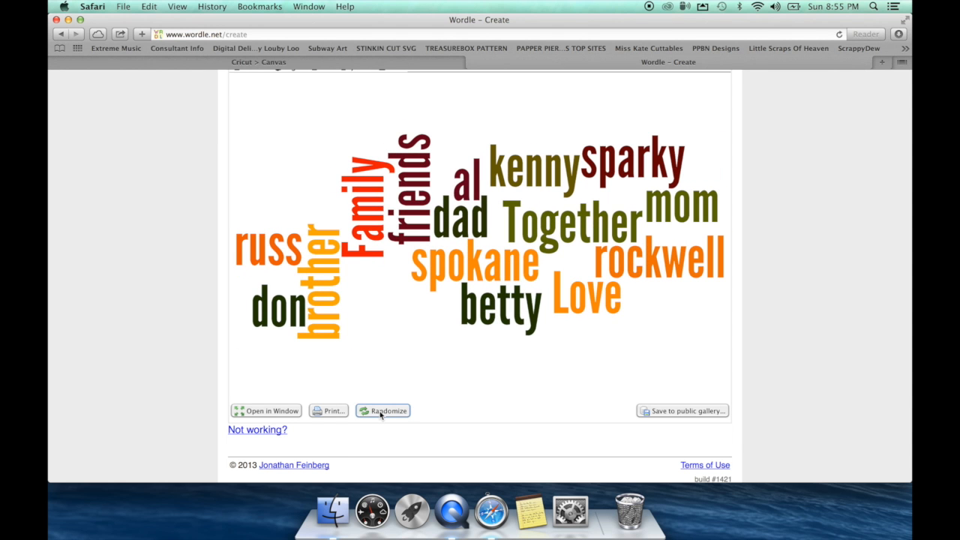
click(380, 413)
click(380, 414)
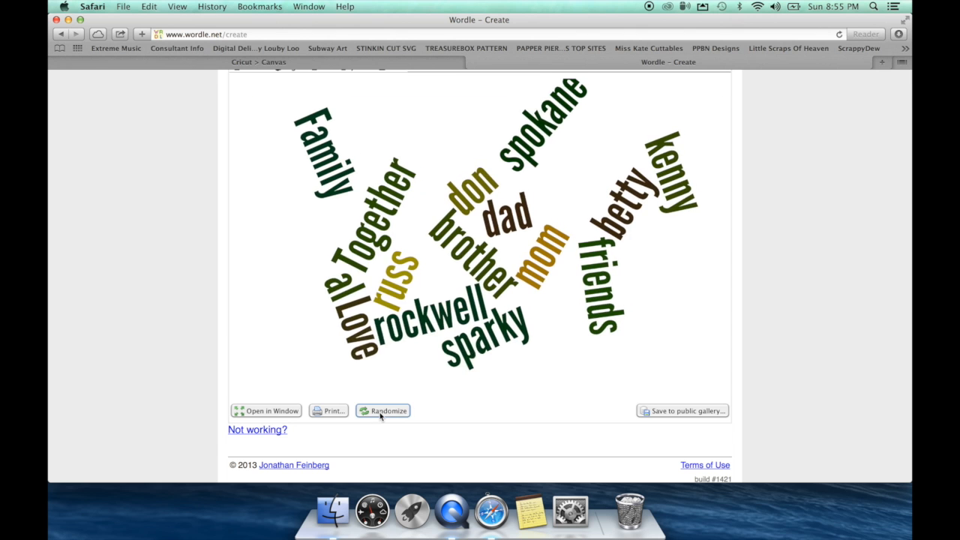
click(381, 413)
click(380, 413)
click(380, 413)
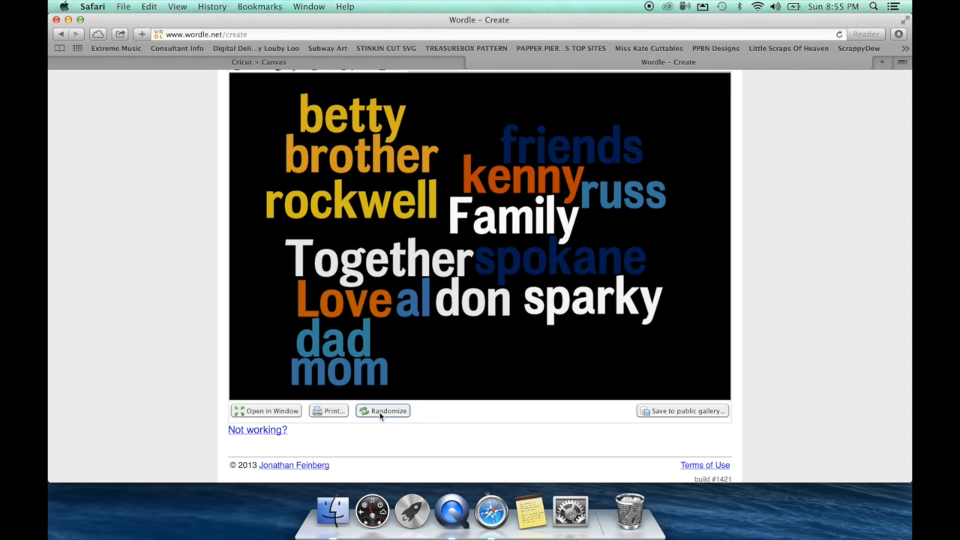
scroll(381, 416, up, 2)
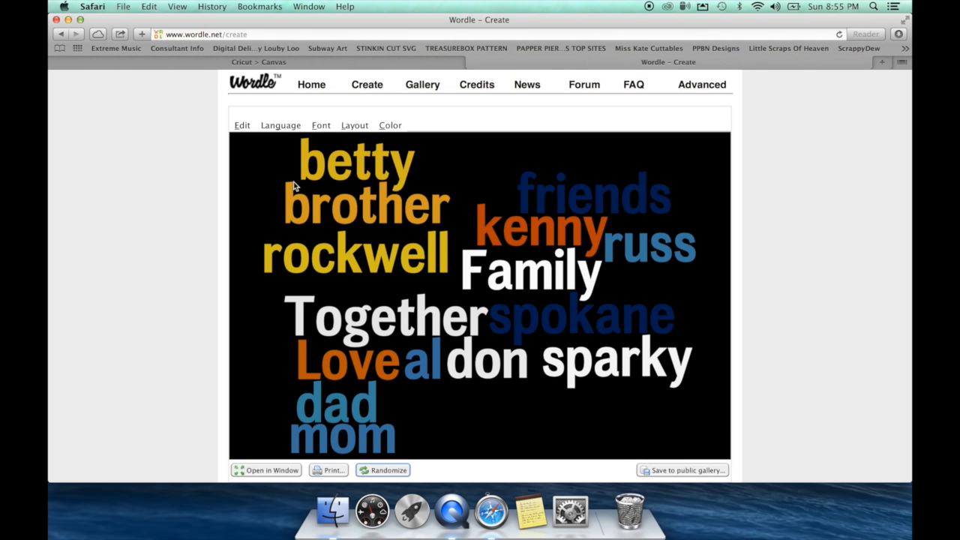
Step: Change the word cloud's font to Teen
click(280, 126)
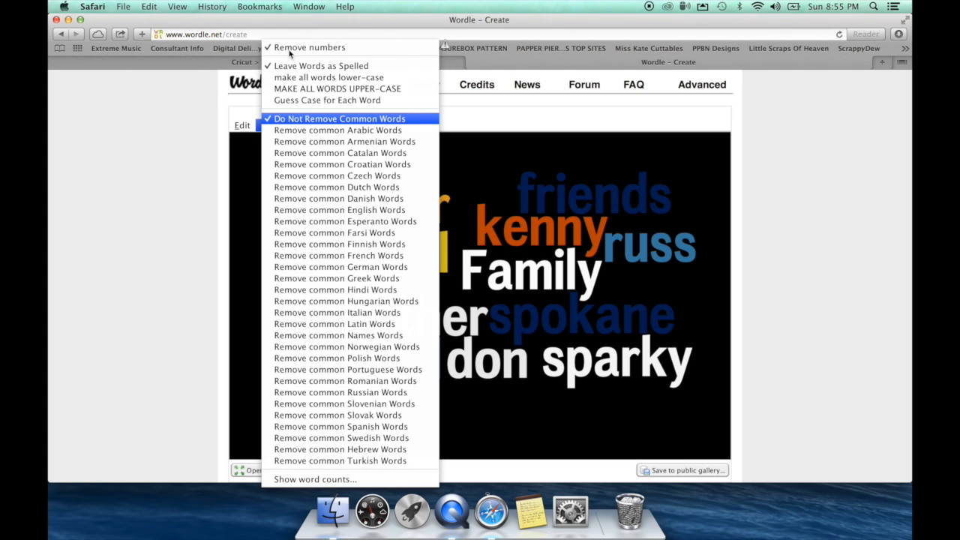
click(523, 117)
click(322, 122)
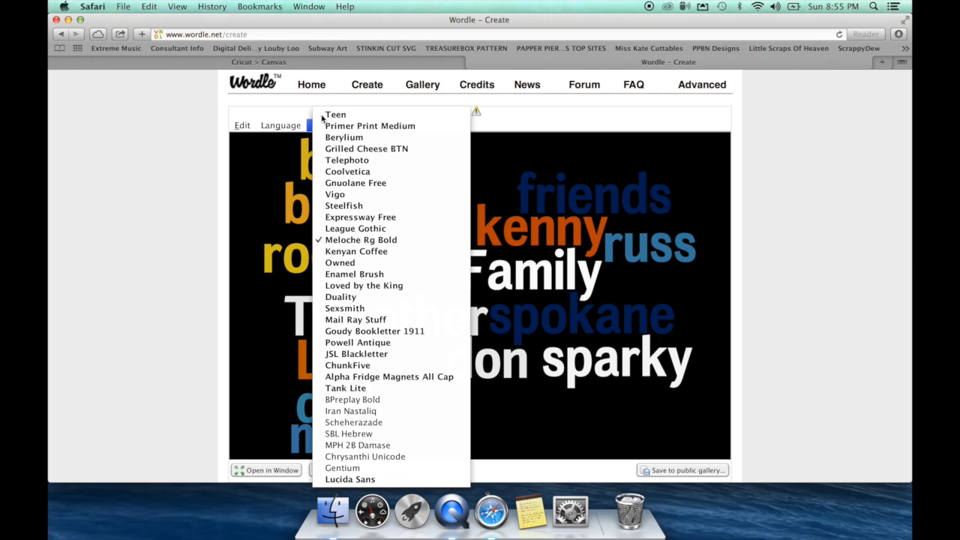
click(336, 115)
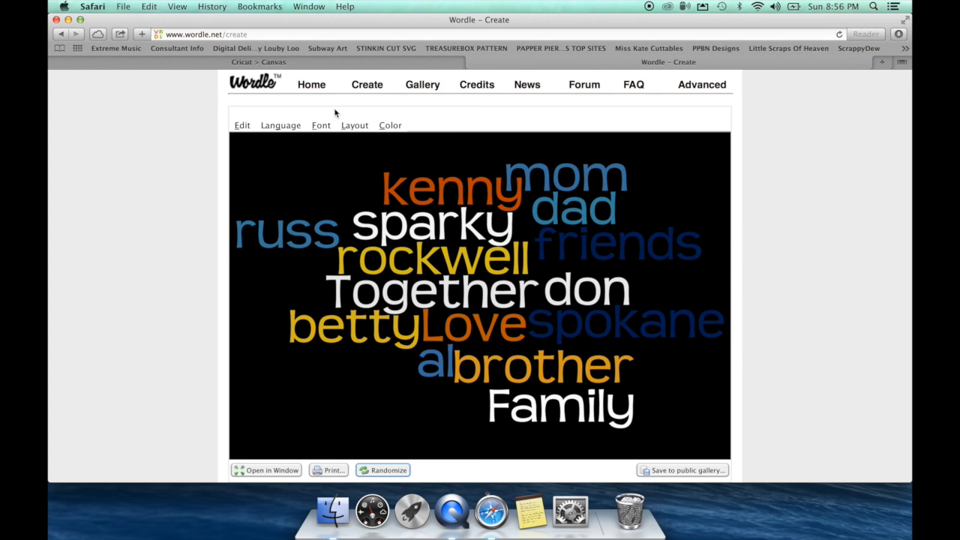
click(355, 112)
Step: Lay all words out vertically, apply a warmer colour palette, and start a new cloud
click(351, 123)
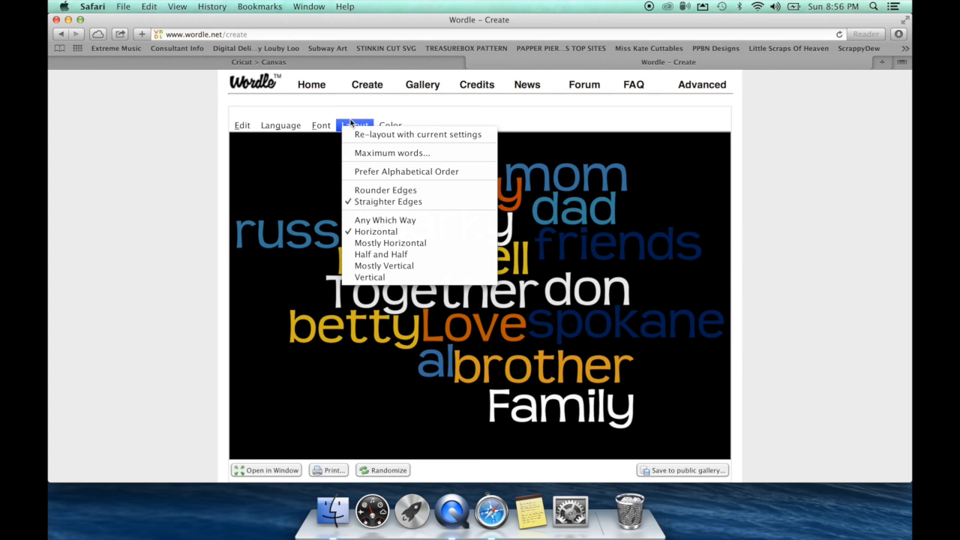
click(368, 278)
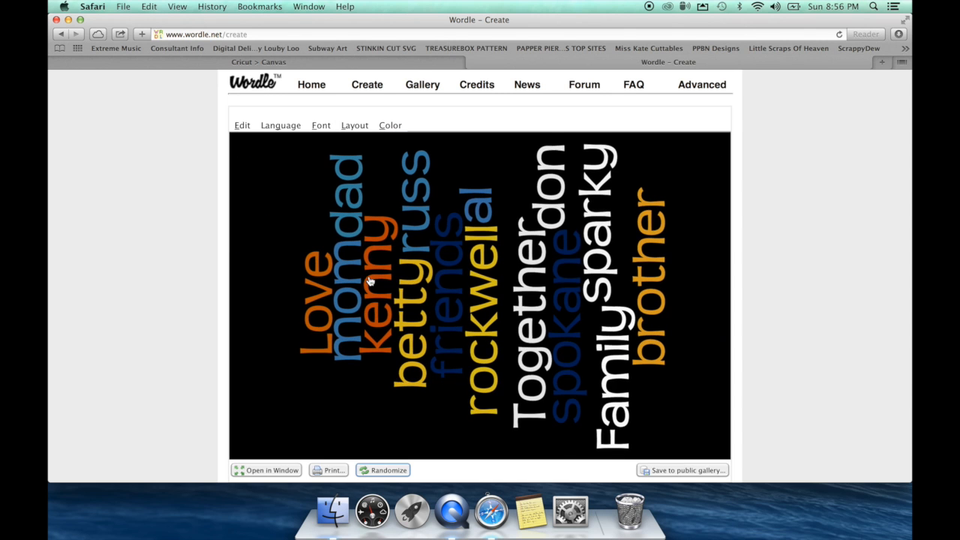
click(390, 120)
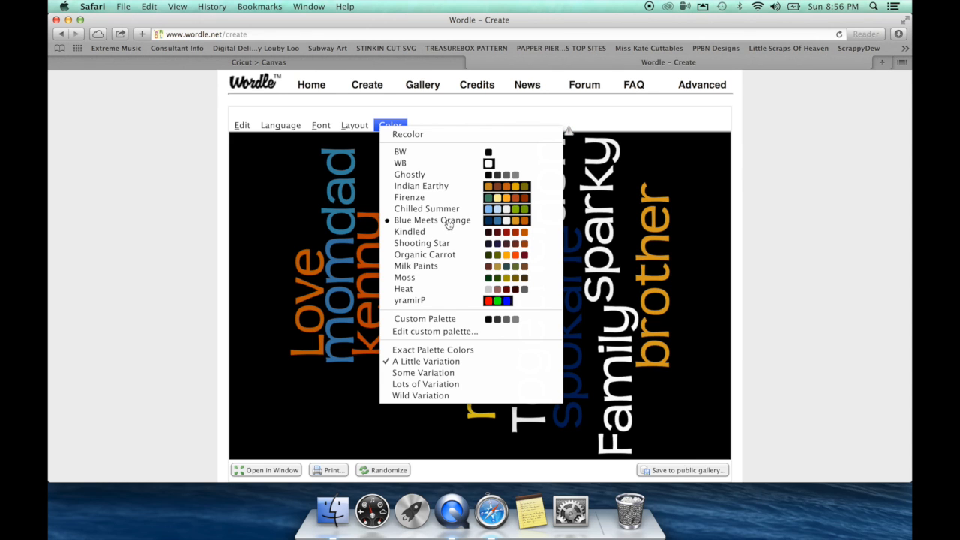
click(415, 199)
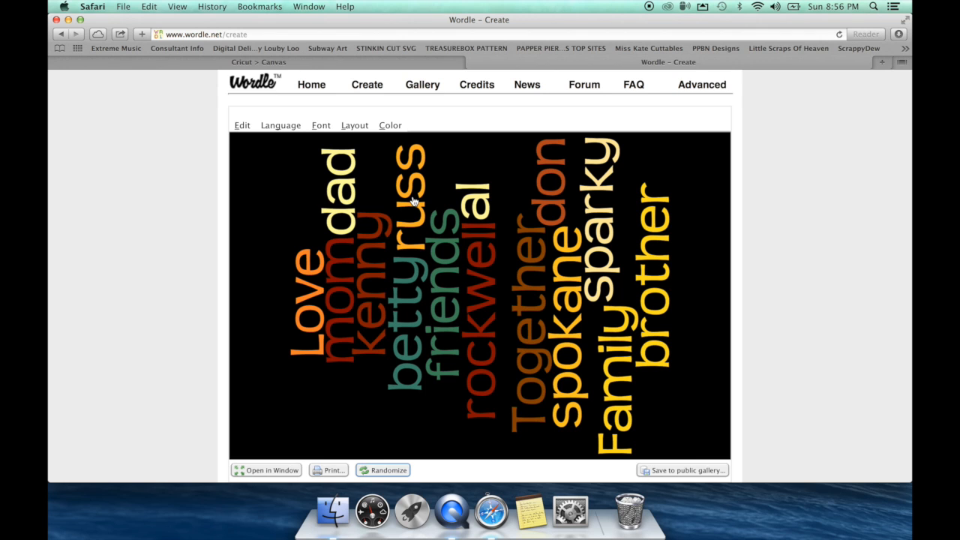
click(374, 87)
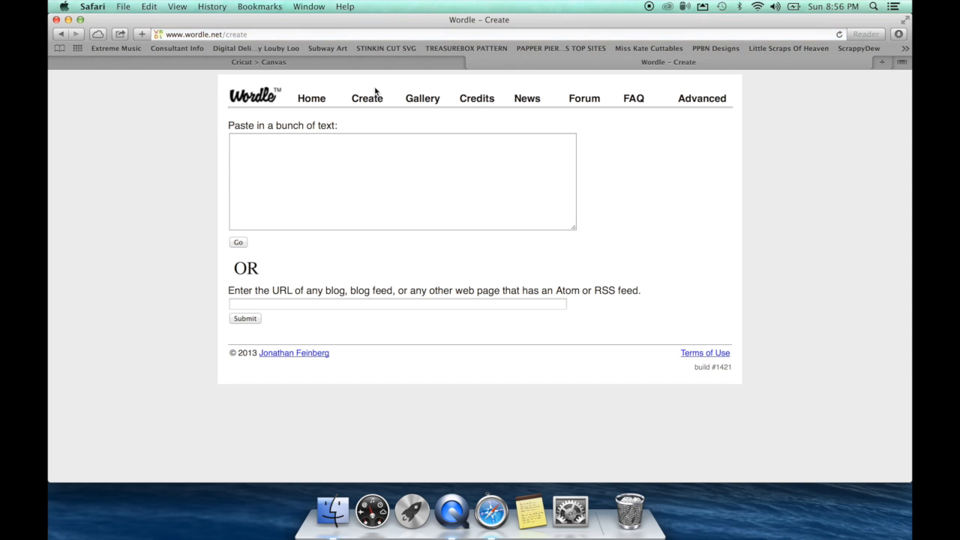
Step: Submit the blog's feed address and allow the applet to build the figurines/Factory cloud
click(293, 303)
text(http://www.kreativeken.blogspot.com)
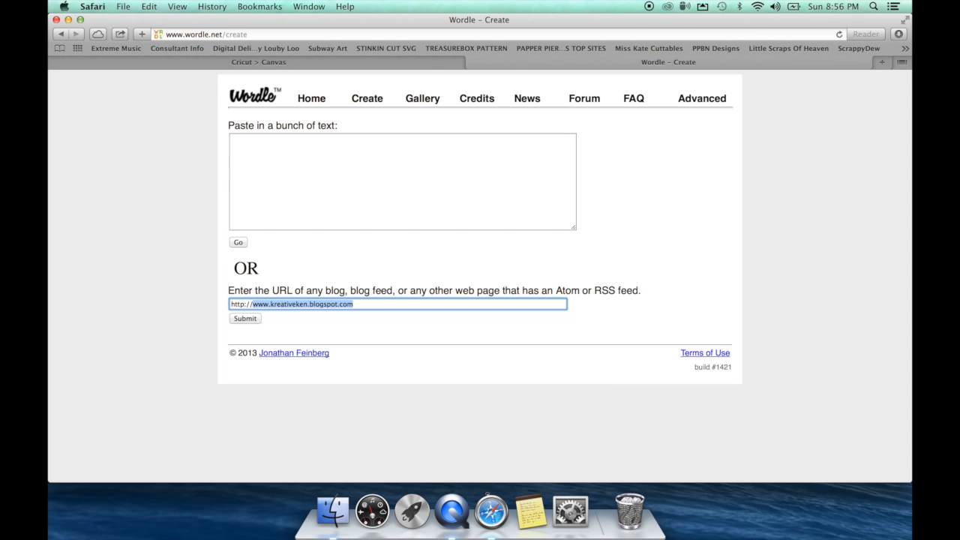
key(Return)
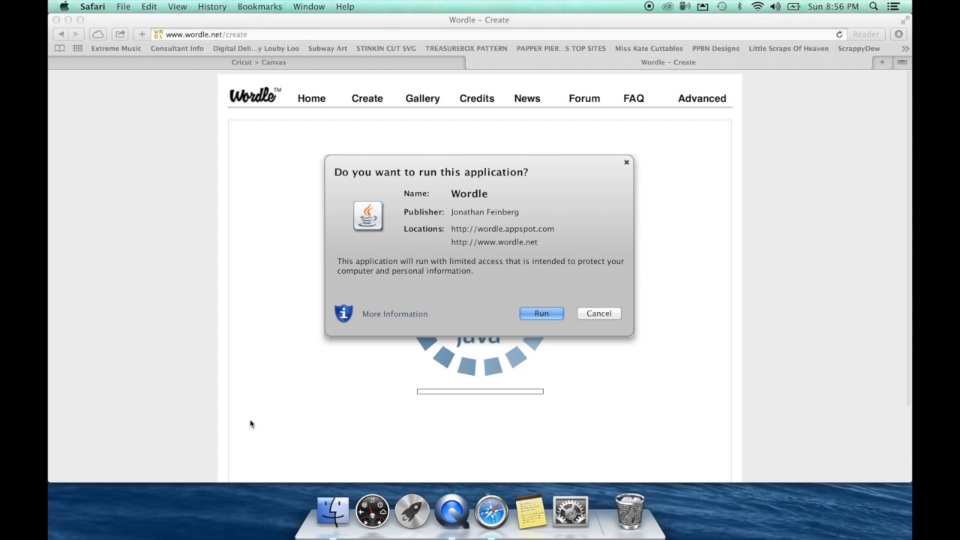
click(539, 318)
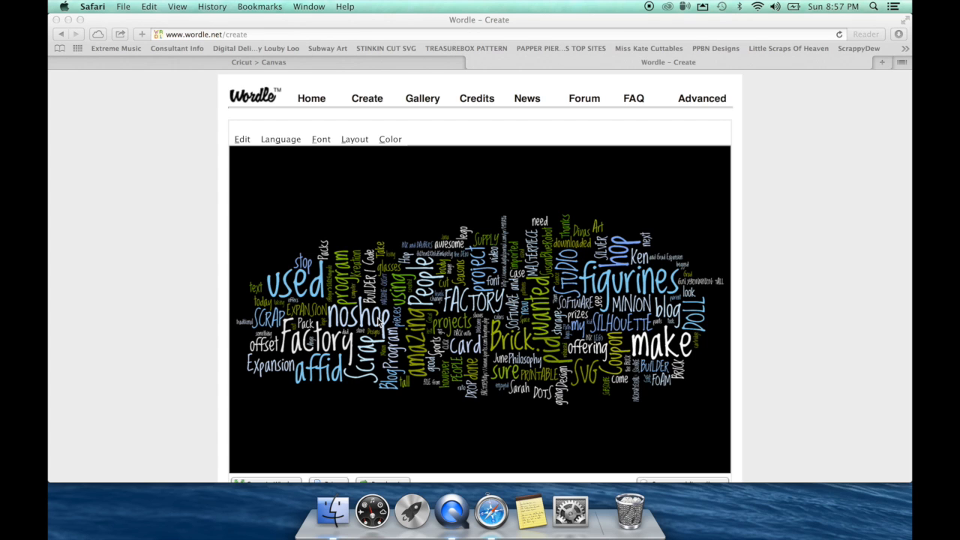
Step: Capture the finished blog word cloud as a region screenshot with Cmd+Shift+4
scroll(379, 321, down, 3)
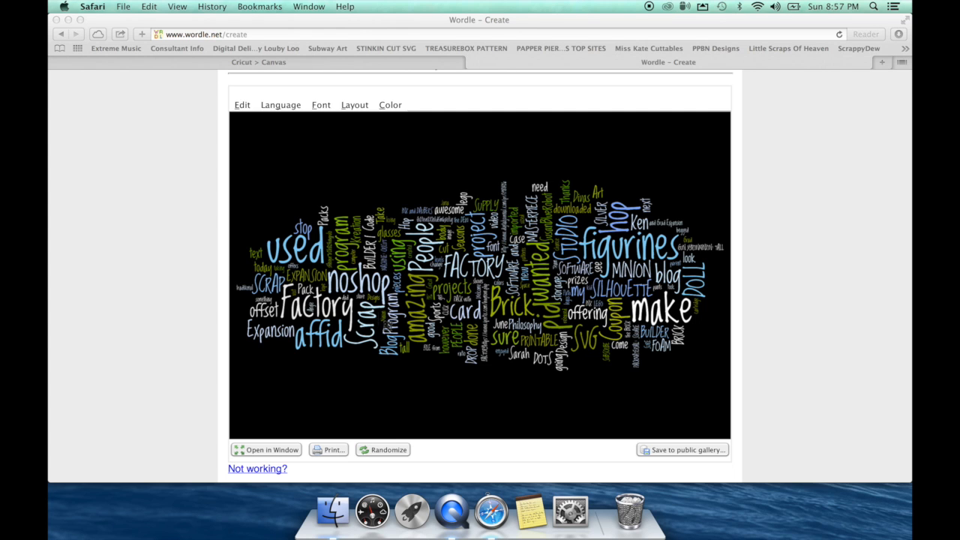
key(super+shift+4)
drag(225, 108, 733, 445)
Step: Hide Safari, return to the Cricut canvas, and bring up the Upload Image choices
click(69, 20)
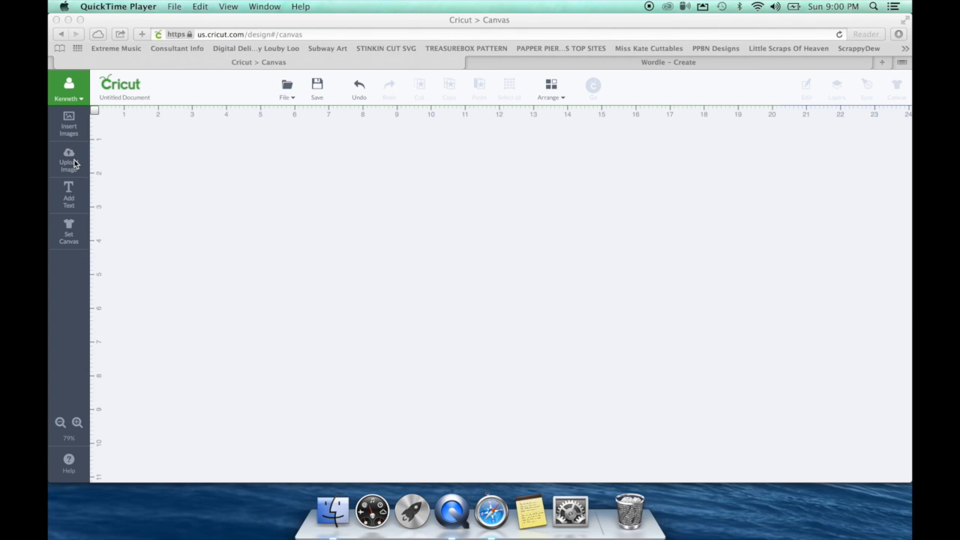
mouse_move(414, 22)
mouse_down()
mouse_move(253, 9)
mouse_move(460, 10)
mouse_move(408, 7)
mouse_up()
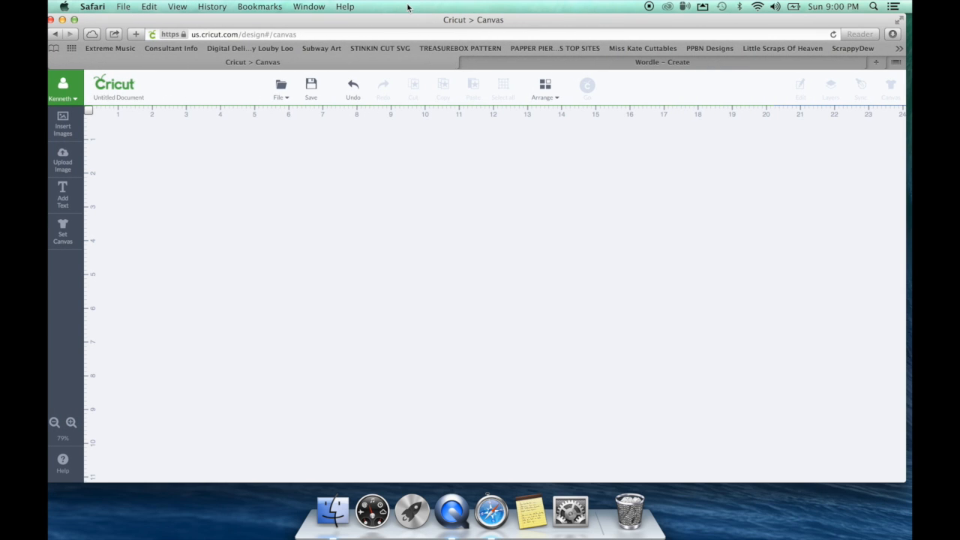
click(64, 160)
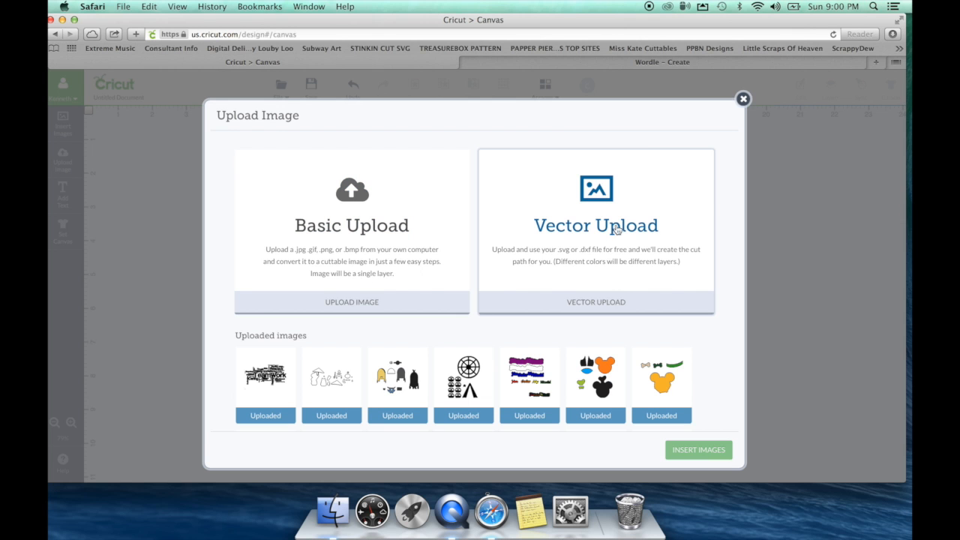
Step: Basic-upload the Teamwork word-cloud screenshot as a complex image and continue to Step 2: Clean
click(322, 296)
click(701, 450)
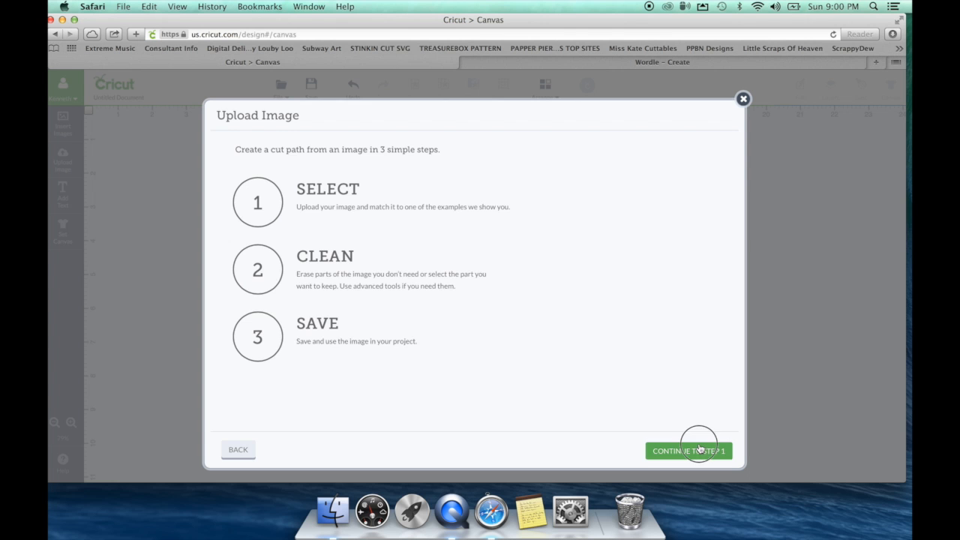
click(327, 196)
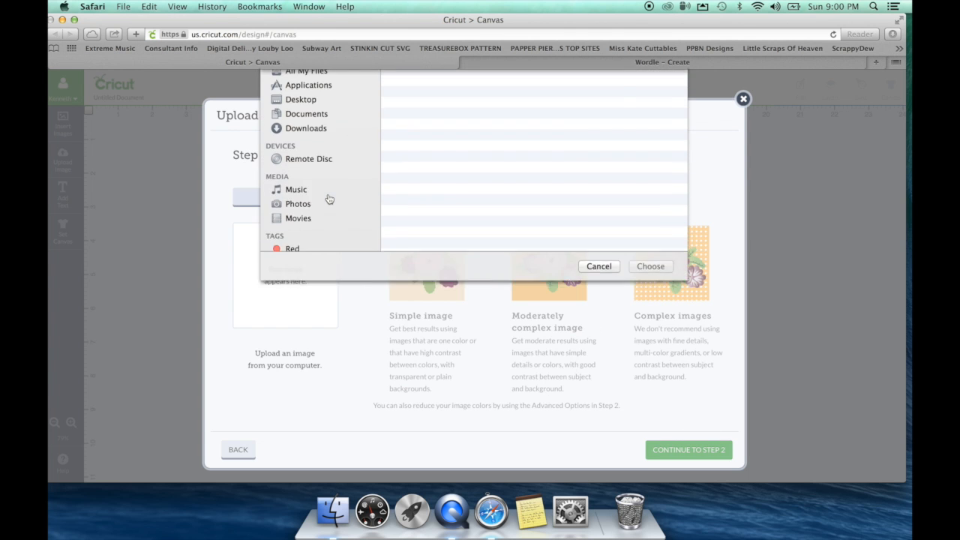
scroll(439, 210, down, 5)
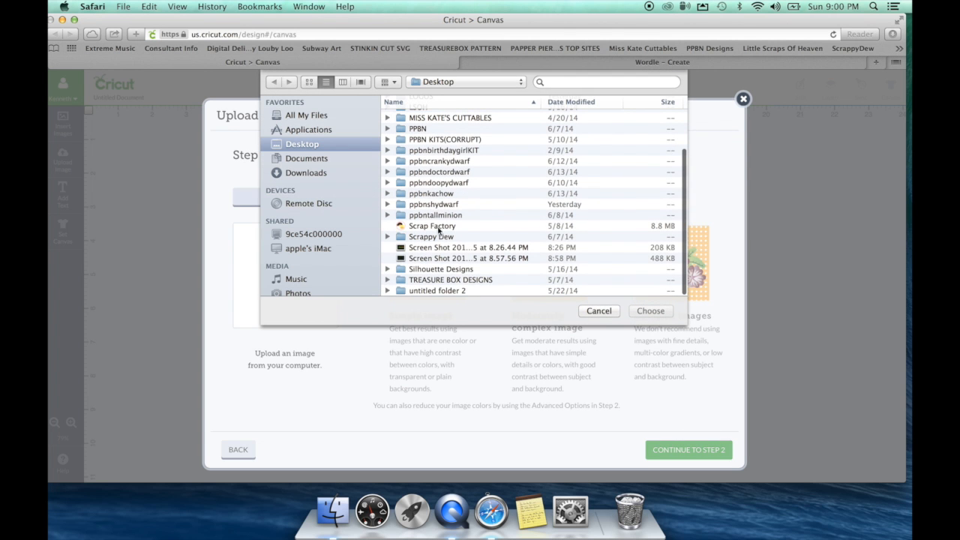
click(489, 249)
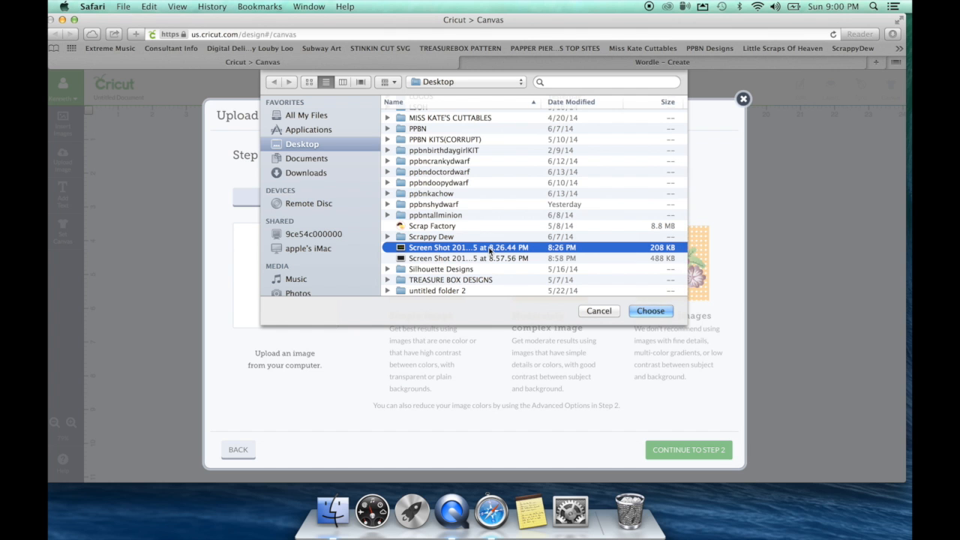
scroll(489, 251, up, 5)
scroll(489, 251, down, 5)
click(650, 311)
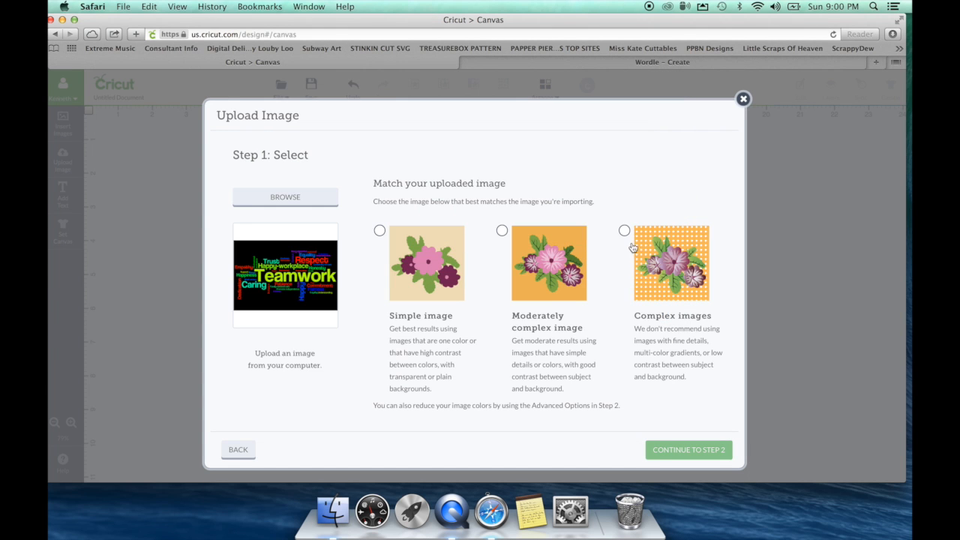
click(624, 232)
click(688, 450)
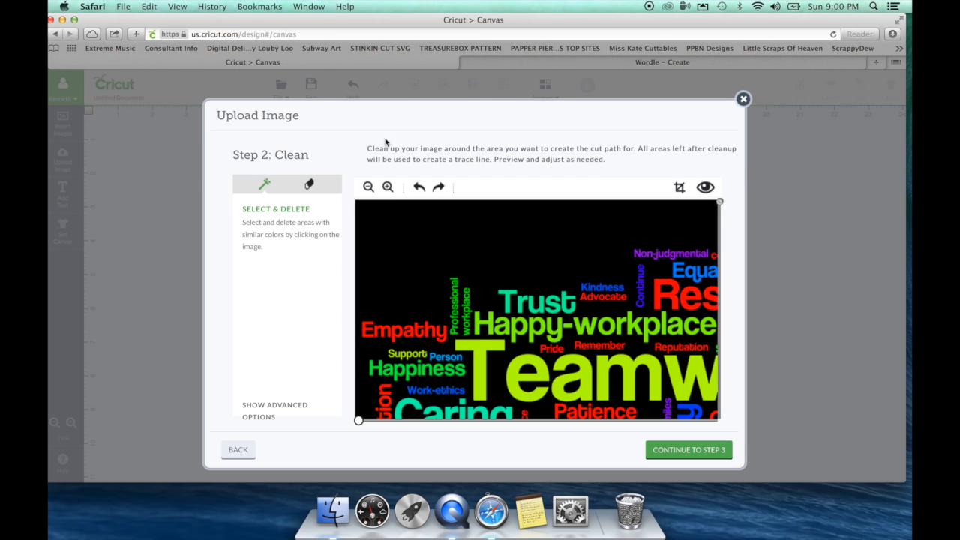
Step: Delete the black background with the Select & Delete wand, checking the cut preview
click(368, 188)
click(369, 188)
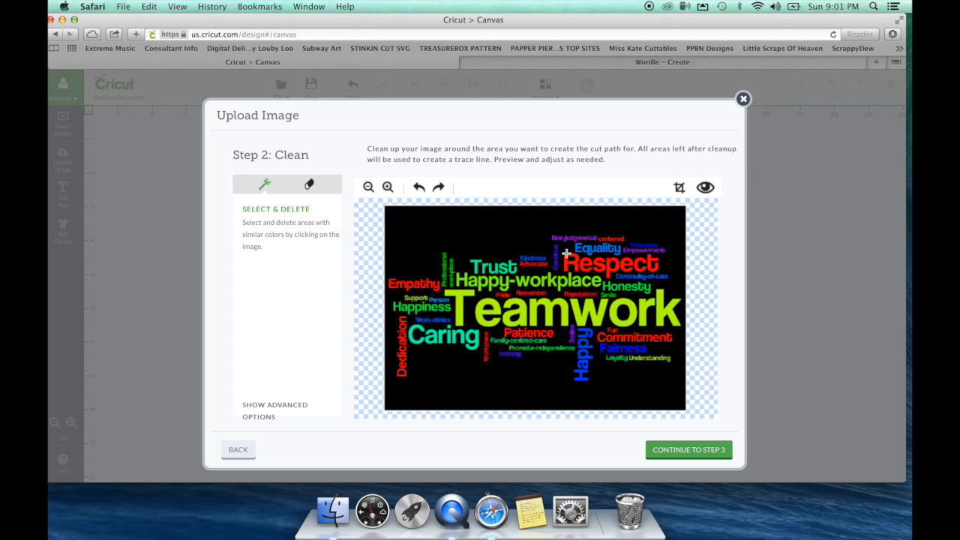
click(707, 192)
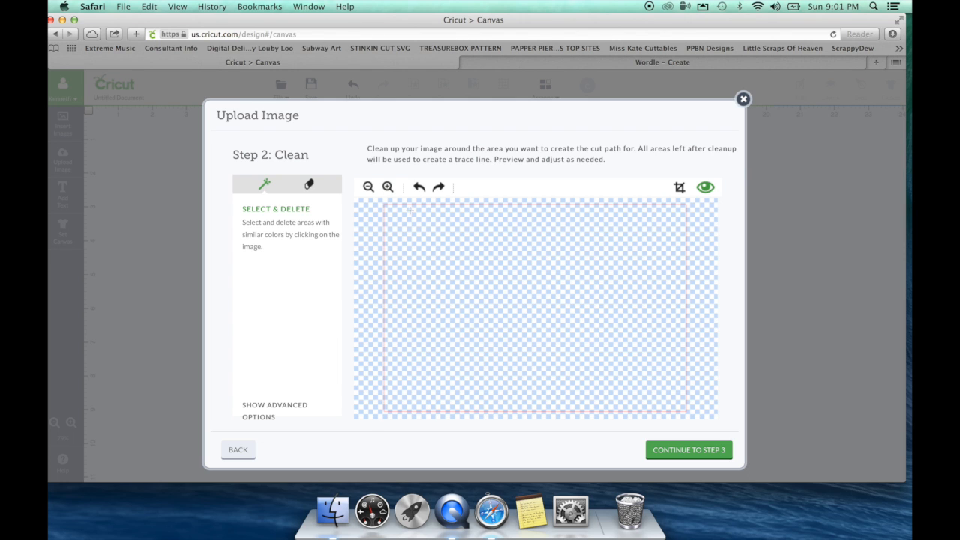
click(706, 188)
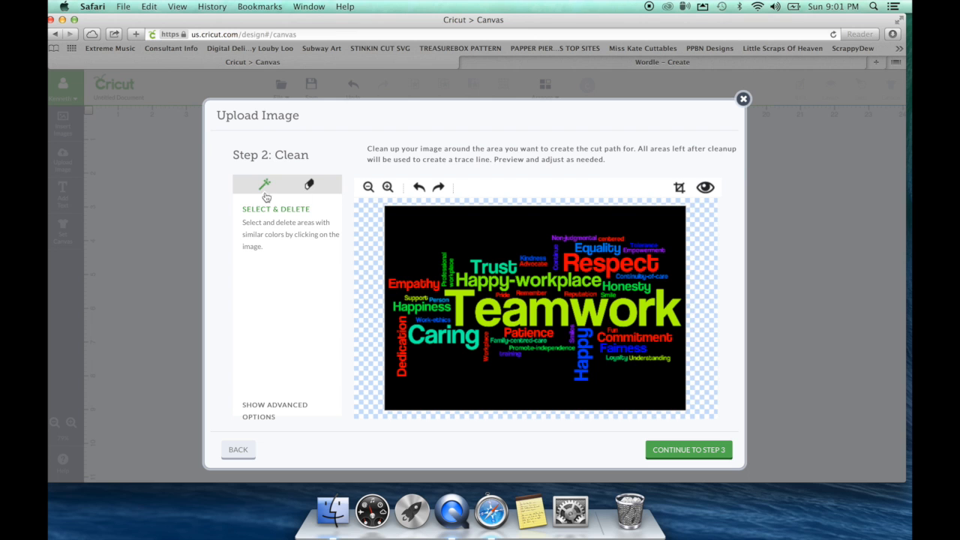
click(410, 223)
click(709, 191)
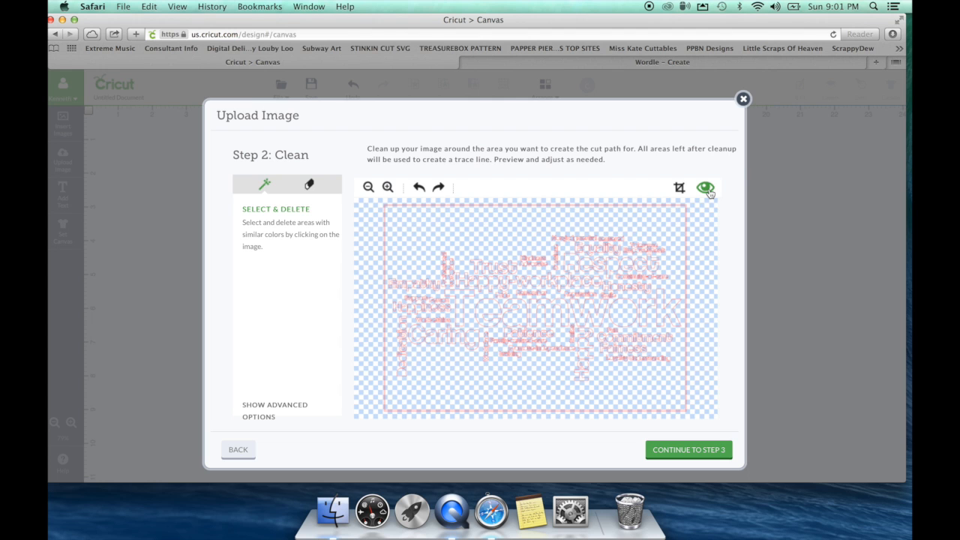
click(705, 189)
Step: Enlarge the eraser and zoom in to inspect the cleaned word cloud
click(309, 189)
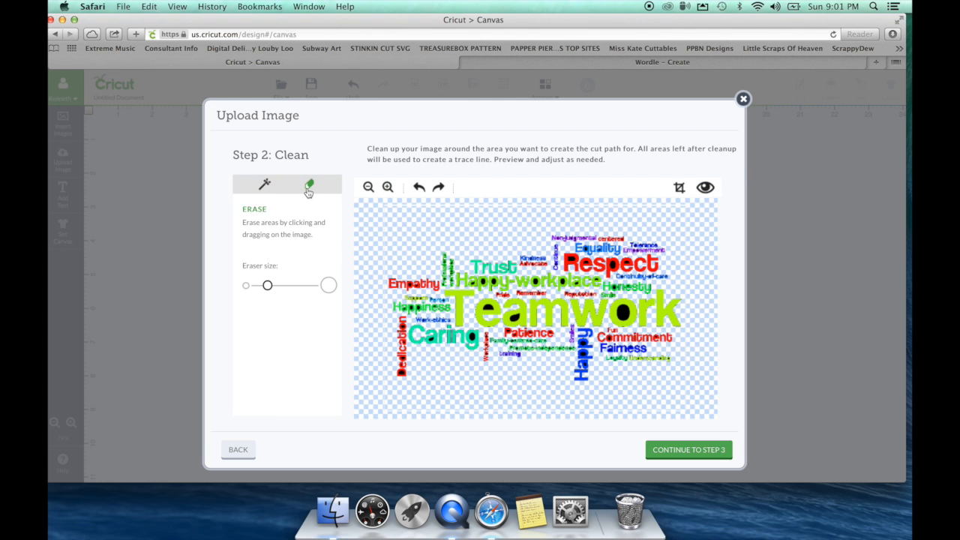
drag(267, 285, 315, 285)
click(264, 184)
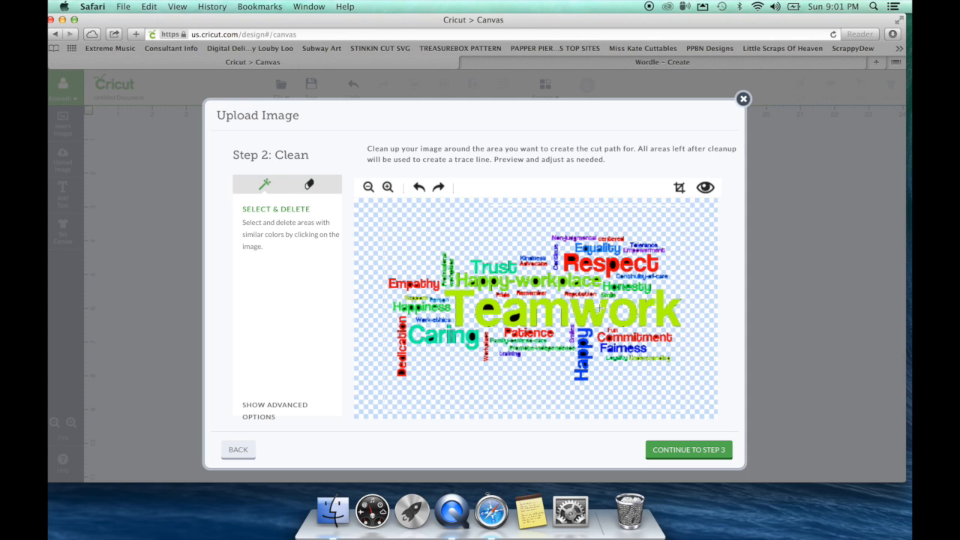
click(388, 189)
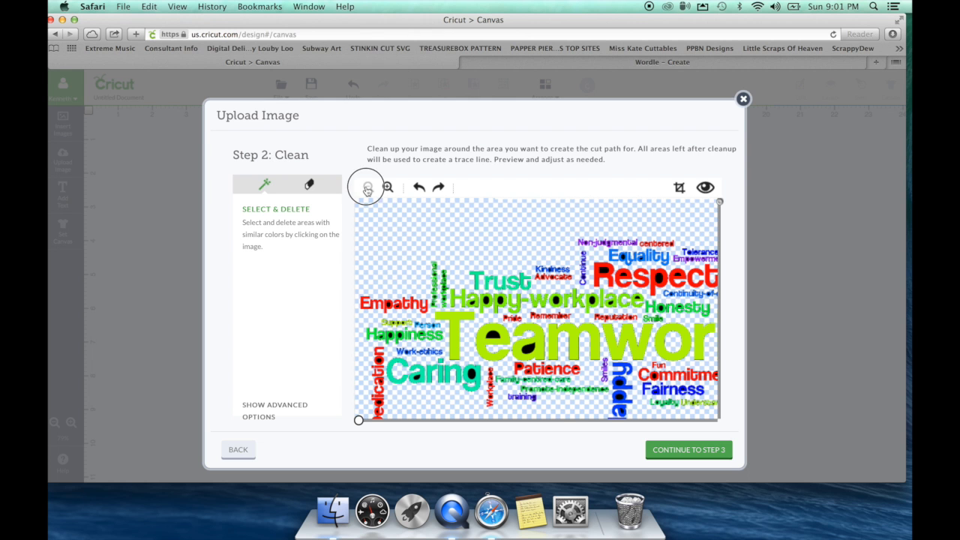
click(367, 187)
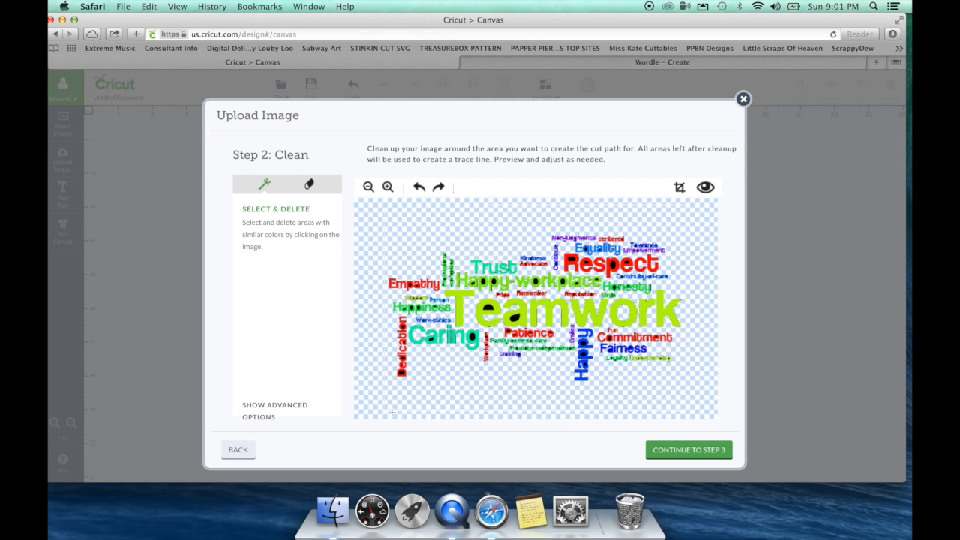
click(388, 188)
drag(719, 201, 719, 272)
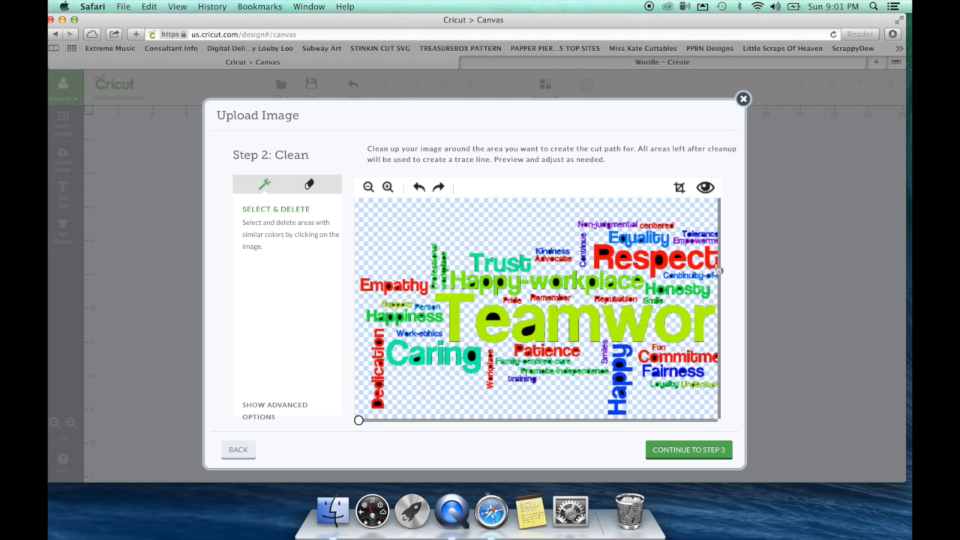
click(369, 188)
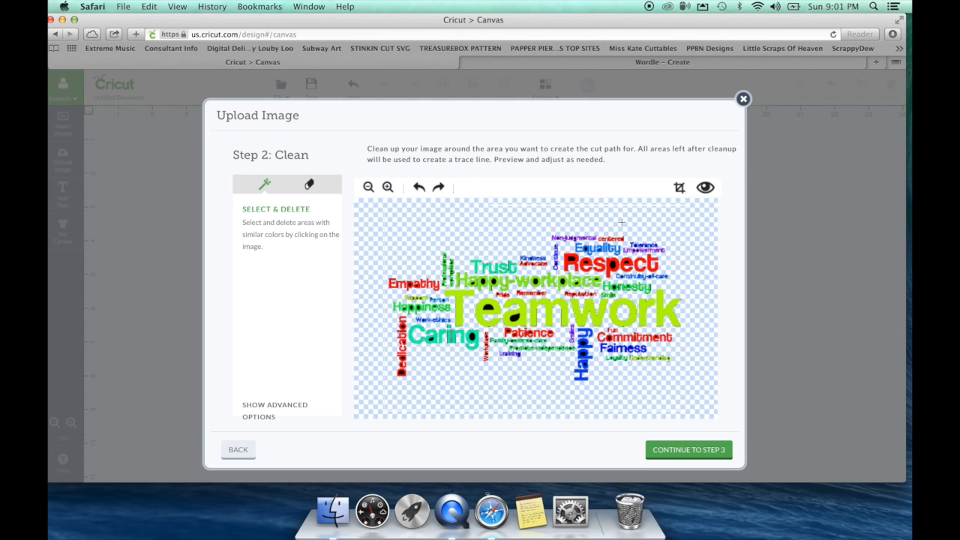
Step: Erase stray bits near the image edges, verifying with the cut preview
click(309, 184)
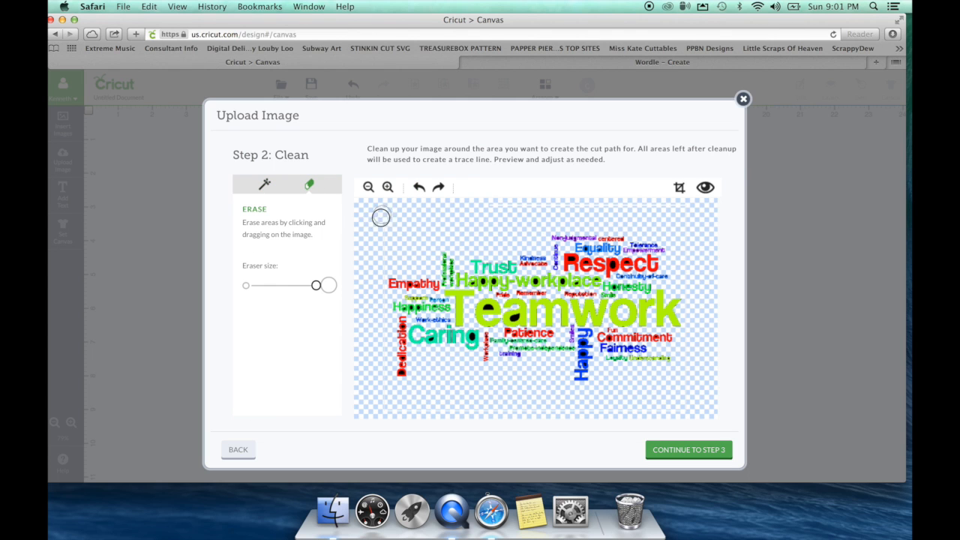
click(706, 187)
drag(486, 203, 560, 203)
drag(687, 240, 689, 392)
click(706, 189)
drag(374, 254, 378, 312)
click(264, 183)
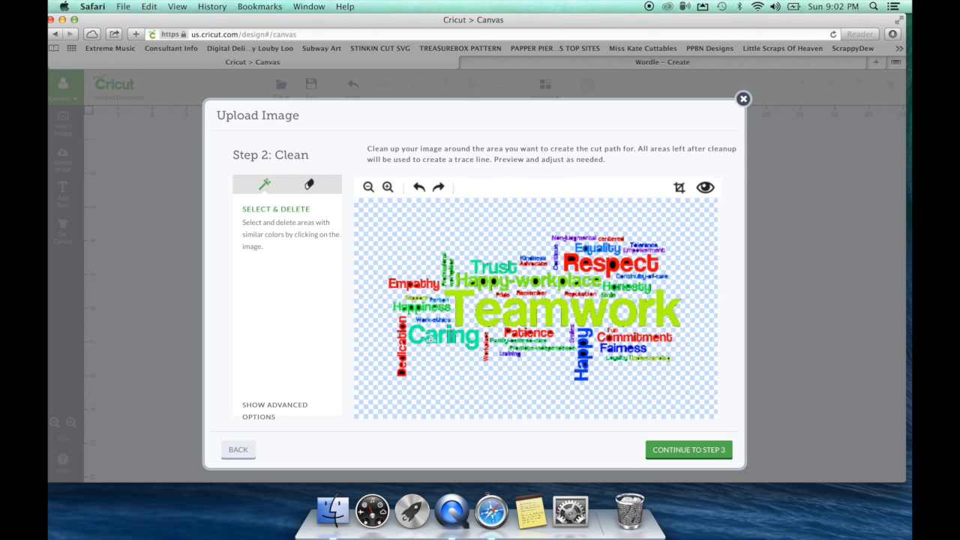
click(388, 187)
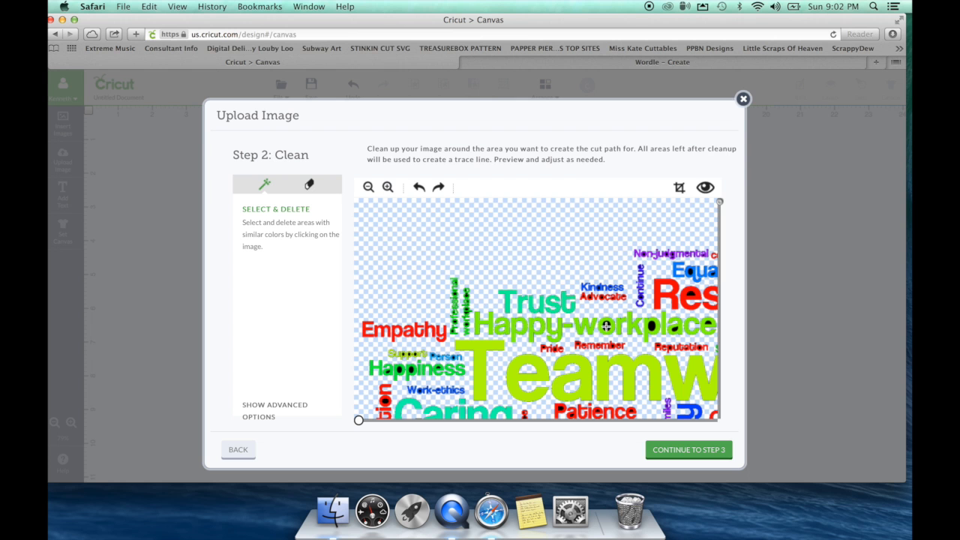
Step: Zoom in and clear the black letter fills in Professional, workplace and Support
click(388, 187)
drag(721, 201, 720, 275)
click(534, 233)
click(559, 262)
click(558, 288)
click(534, 283)
click(533, 302)
Step: Clear the black counters inside Person, Happiness and Work-ethics
click(442, 343)
click(454, 342)
click(496, 344)
click(507, 347)
click(533, 349)
click(456, 369)
click(436, 370)
click(417, 375)
Step: Restore the accidentally deleted e and clear the black counters inside Dedication
drag(720, 276, 720, 359)
click(474, 249)
click(506, 246)
click(418, 188)
click(412, 265)
click(411, 317)
click(410, 362)
click(406, 381)
Step: Clear the black counters inside Workplace
click(408, 406)
click(660, 289)
click(662, 321)
click(662, 310)
drag(359, 420, 524, 420)
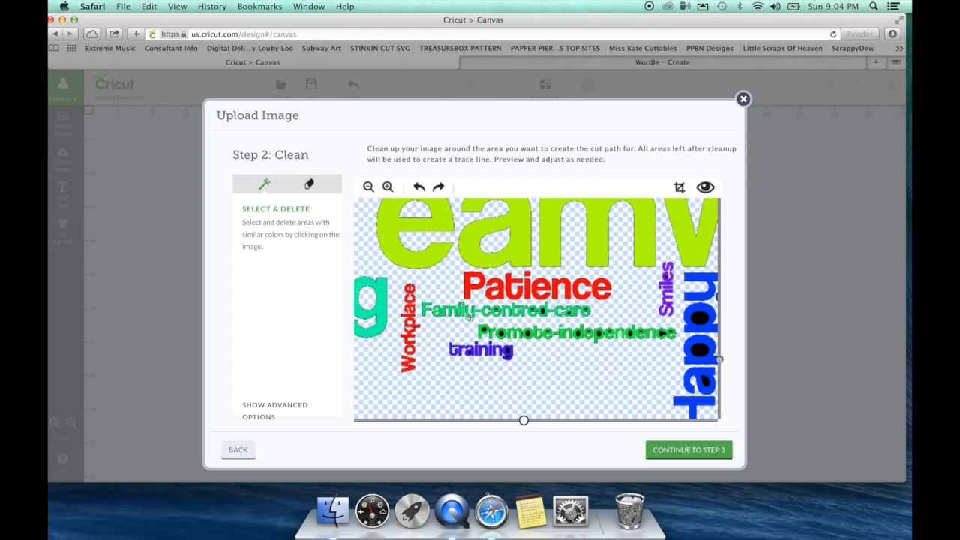
Step: Zoom in closer and clear the black counters in Promote-independence and Happy
click(388, 187)
drag(721, 204, 720, 366)
drag(358, 420, 540, 420)
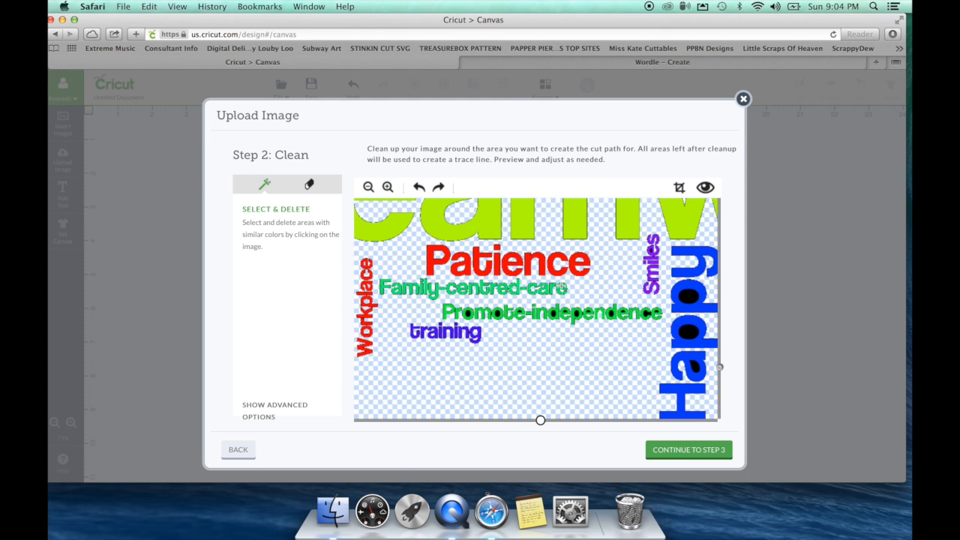
click(608, 312)
click(624, 310)
click(647, 313)
click(692, 365)
click(689, 331)
click(689, 296)
Step: Clear counters in Remember (undoing a wrong deletion), Kindness, Advocate, Continue and Respect
drag(720, 367, 720, 268)
click(514, 346)
click(422, 188)
click(513, 347)
click(511, 232)
click(516, 250)
click(601, 250)
click(697, 244)
Step: Scroll and zoom across the word cloud to check for remaining black fills
scroll(698, 243, up, 3)
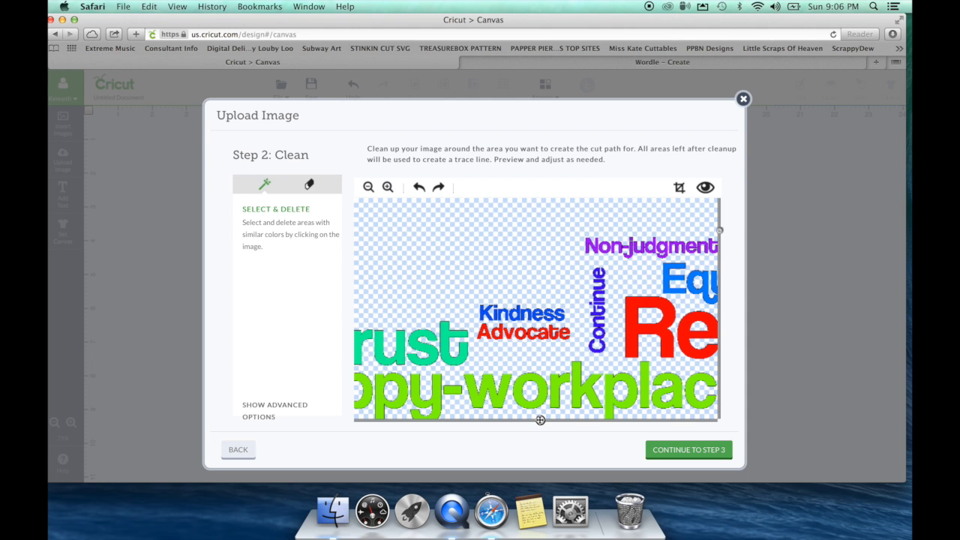
drag(540, 420, 700, 420)
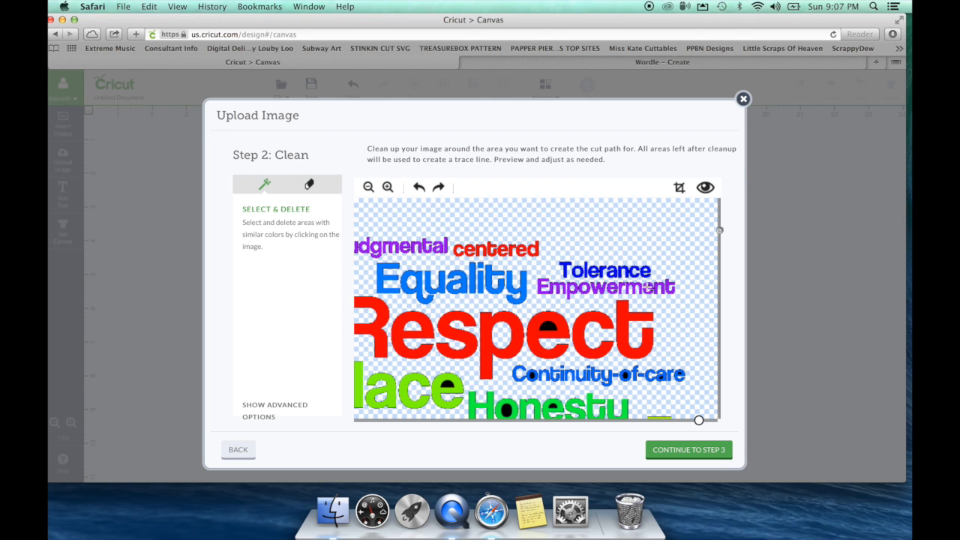
scroll(679, 373, down, 5)
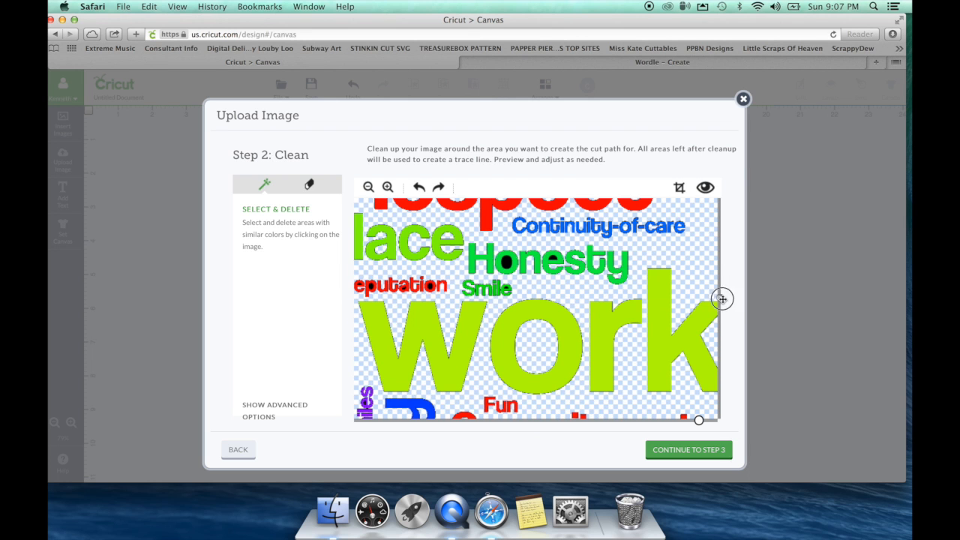
scroll(417, 282, down, 5)
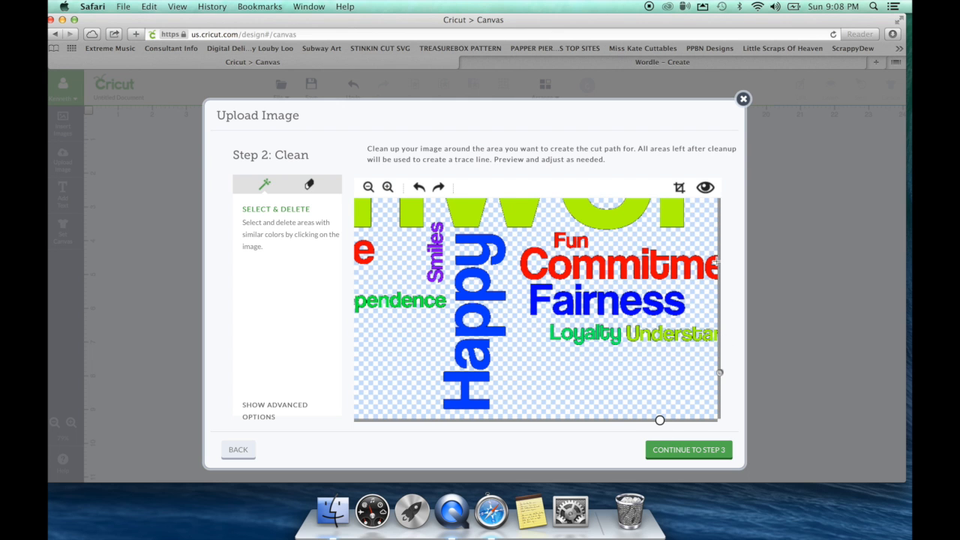
scroll(660, 335, right, 3)
click(371, 189)
click(371, 189)
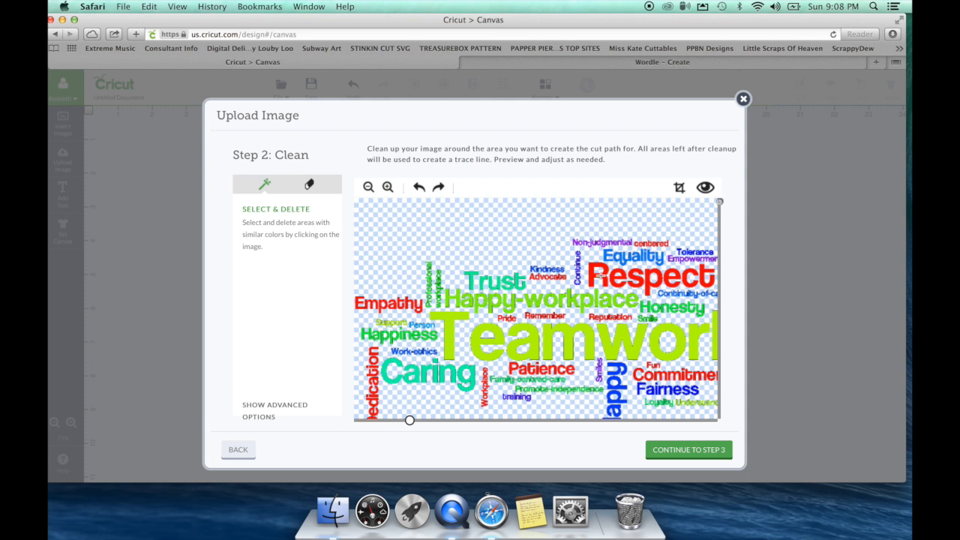
click(388, 186)
click(388, 187)
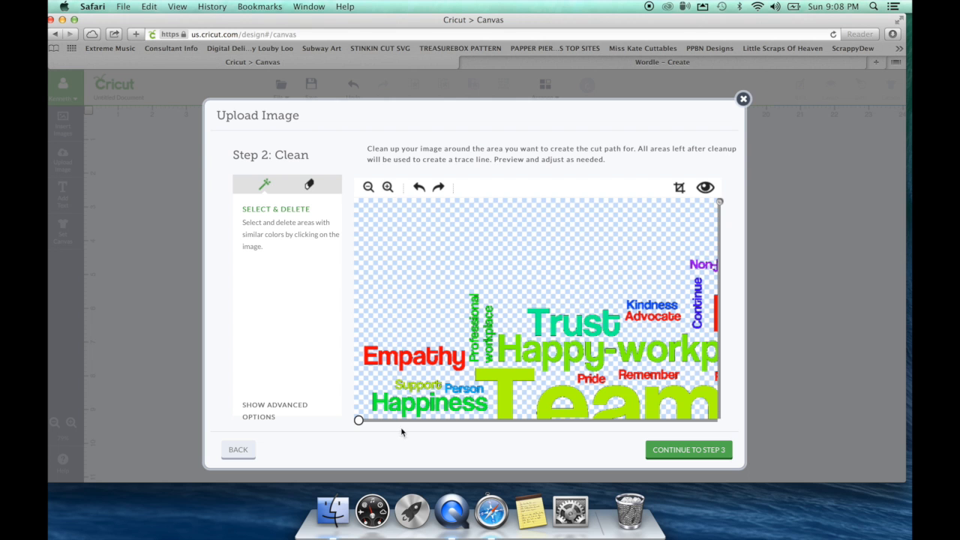
drag(358, 420, 702, 420)
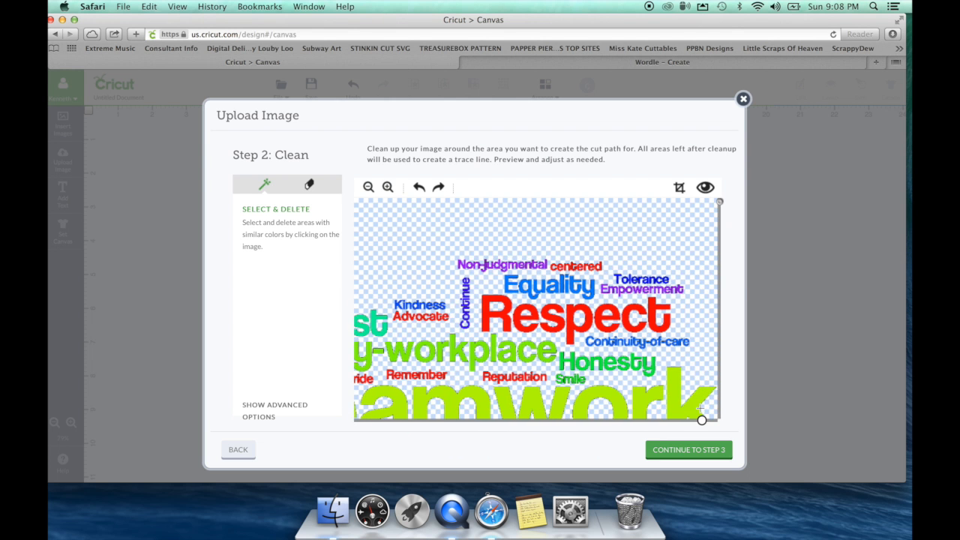
Step: Zoom out to the whole cloud, preview the cut outline, and advance to Step 3: Save
click(368, 188)
click(368, 188)
click(368, 187)
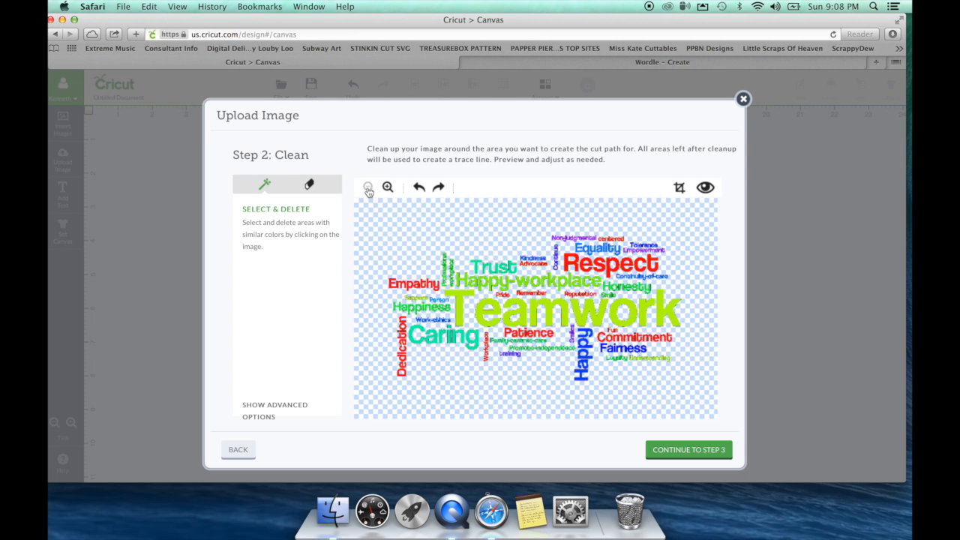
click(705, 188)
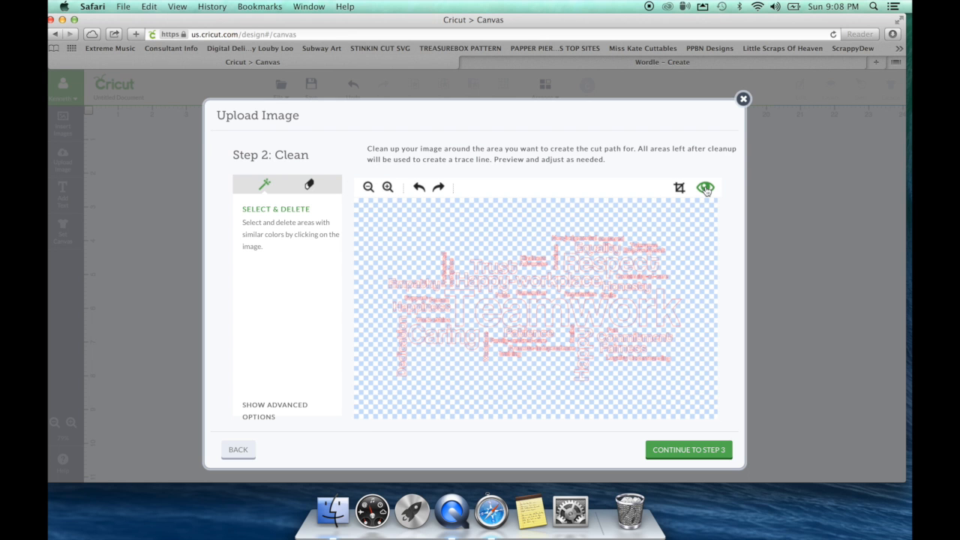
click(689, 450)
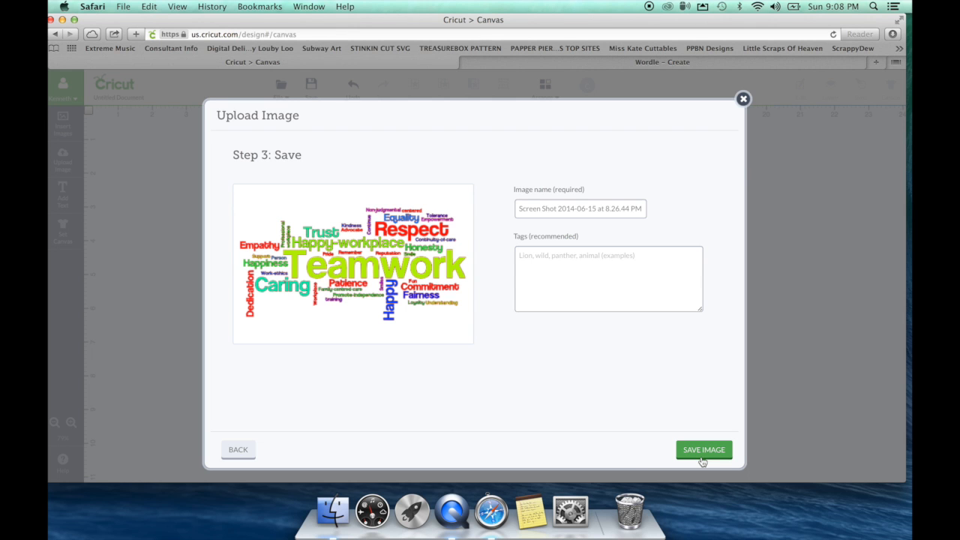
Step: Save the cleaned Teamwork word cloud, insert it onto the canvas, and enlarge it
click(702, 454)
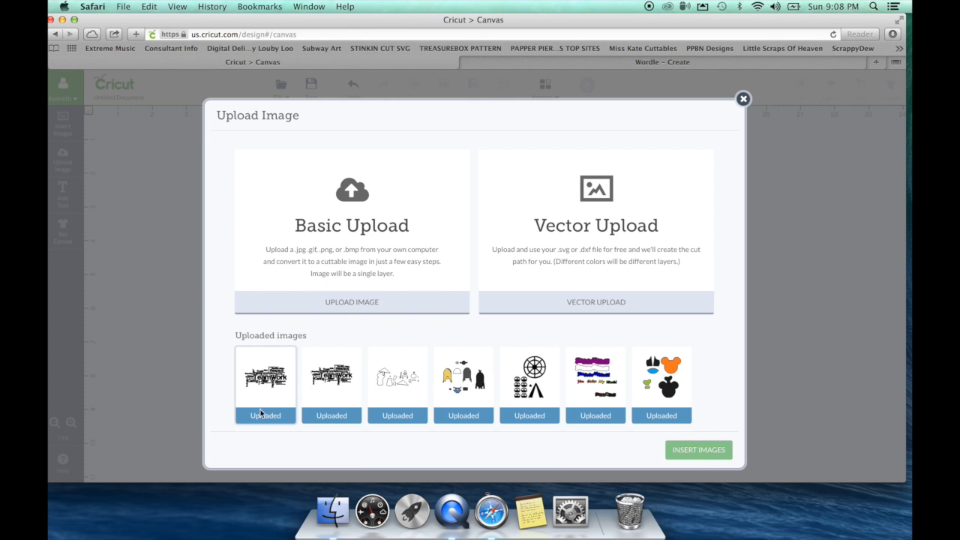
click(273, 390)
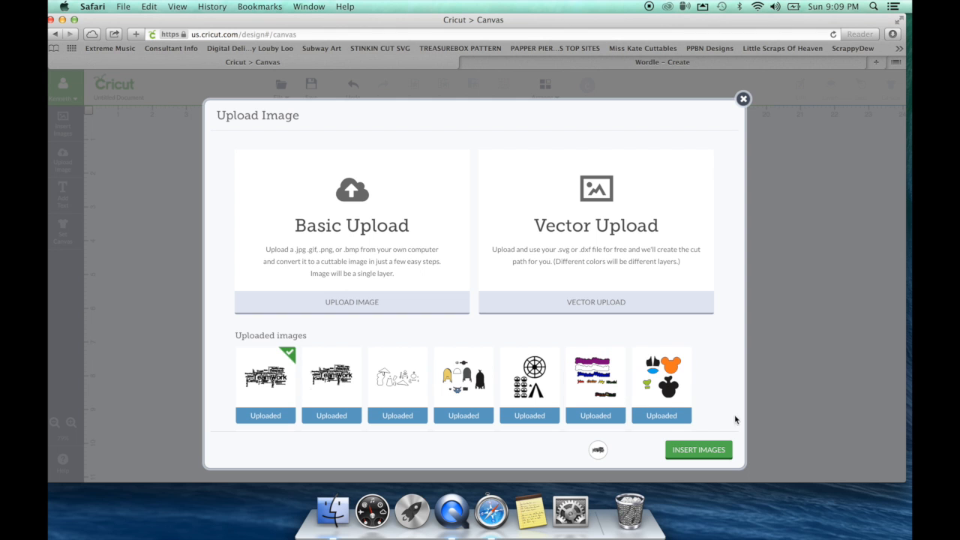
click(699, 450)
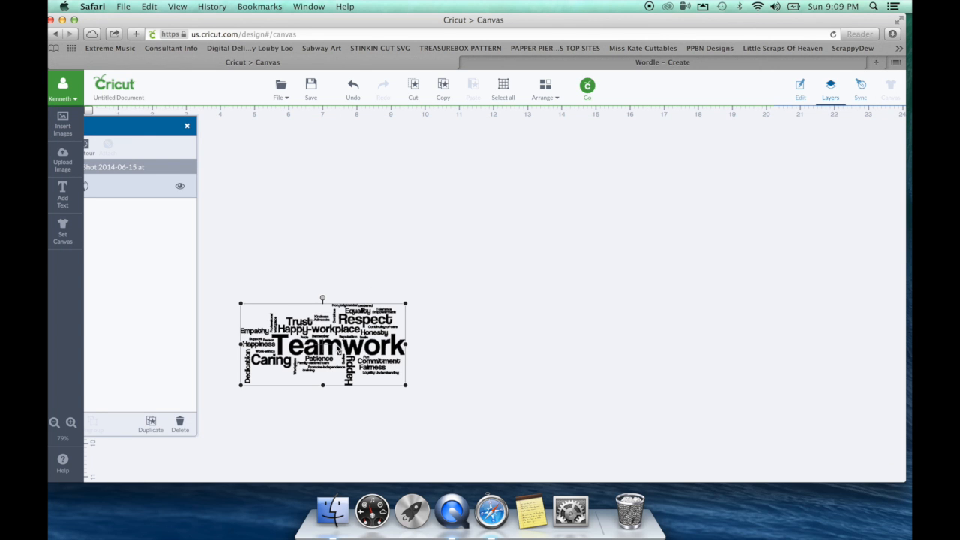
drag(405, 304, 665, 173)
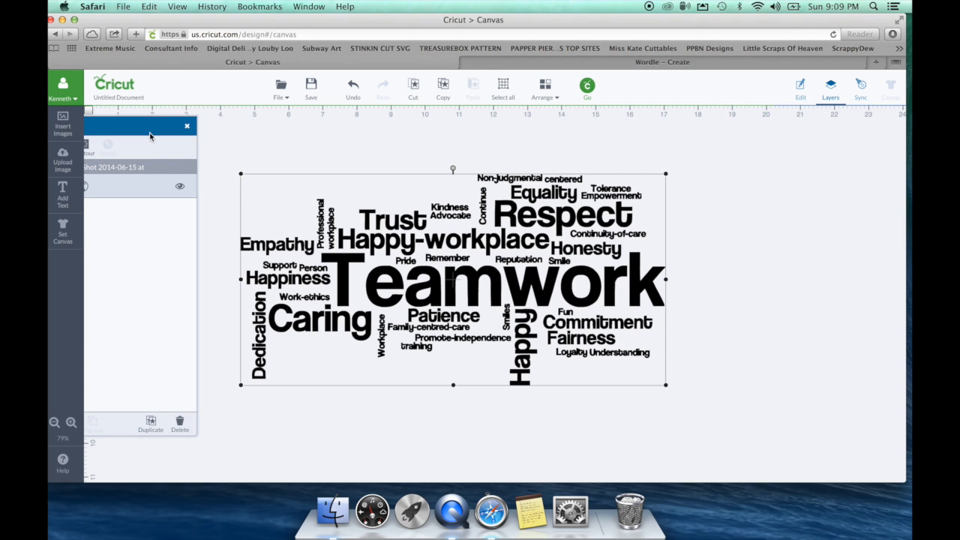